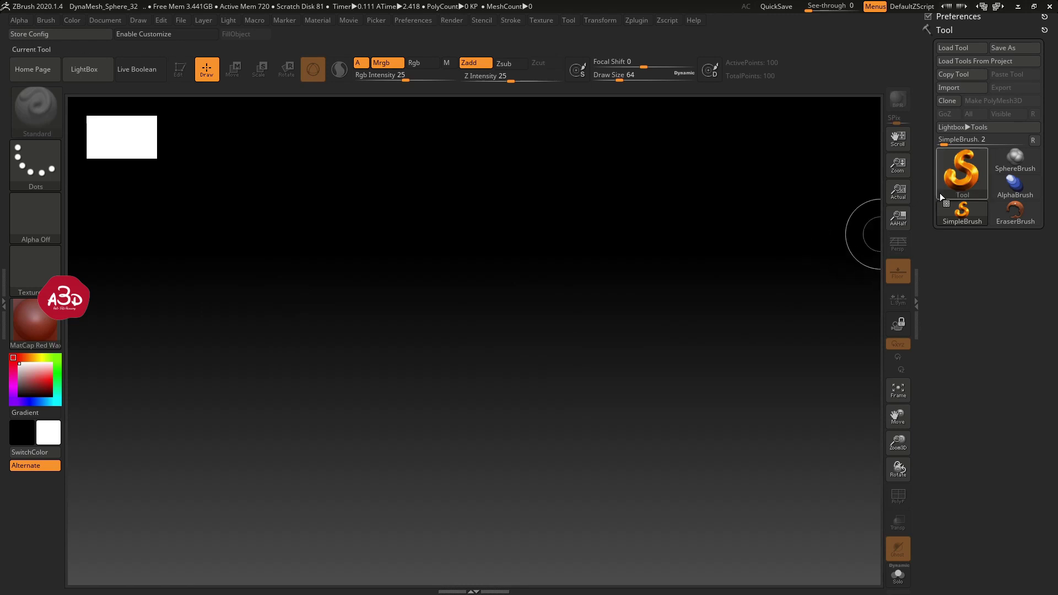
Step: Open the tool picker and find Sphere3D among the 3D meshes (8192 polys)
click(974, 173)
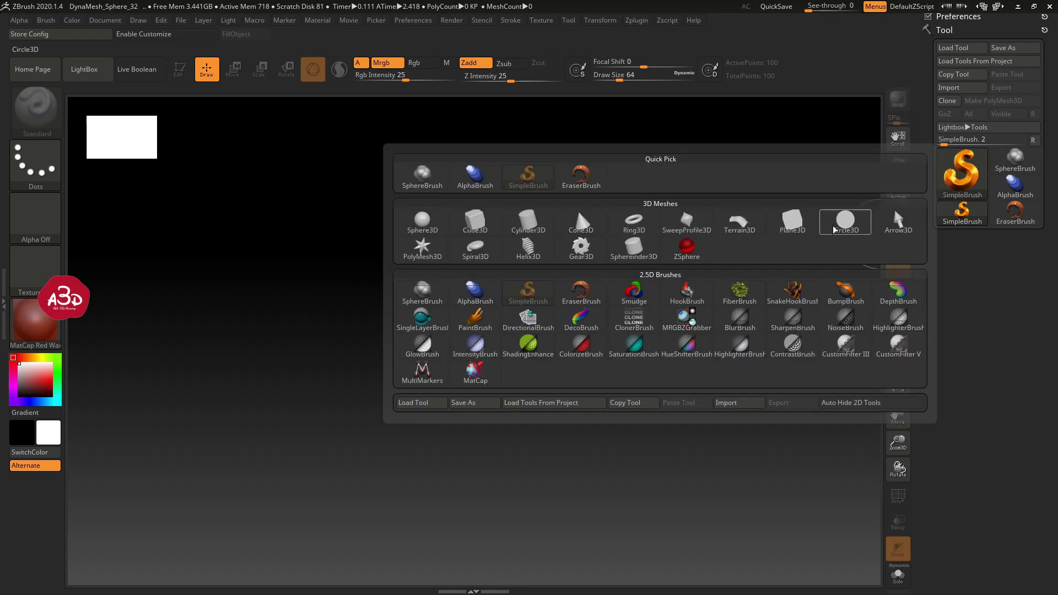
mouse_move(422, 221)
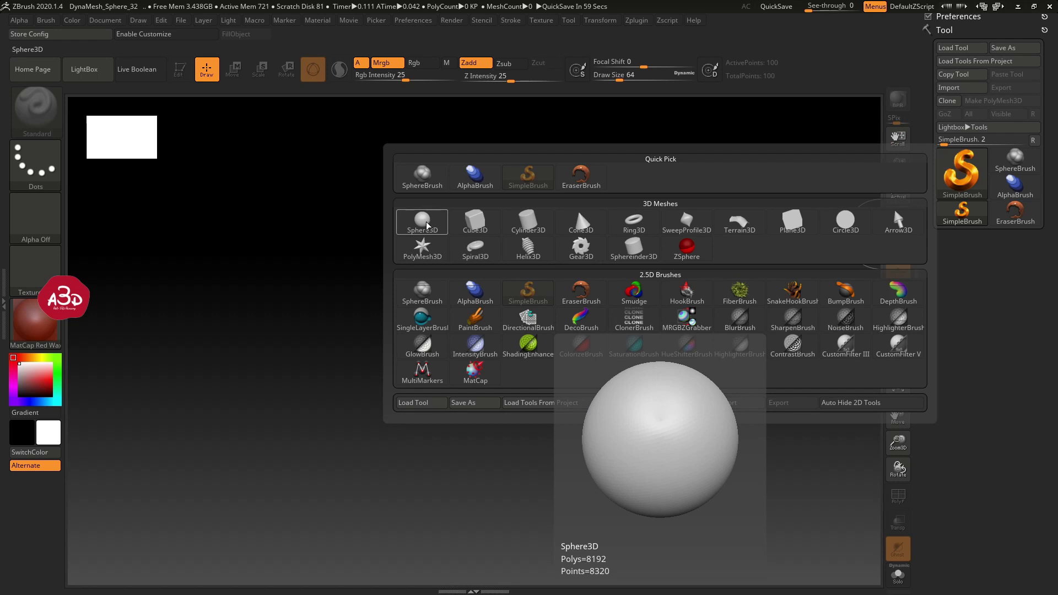
Step: Draw a Sphere3D on the canvas centre and put it in Edit mode as Sphere3D_1
click(427, 226)
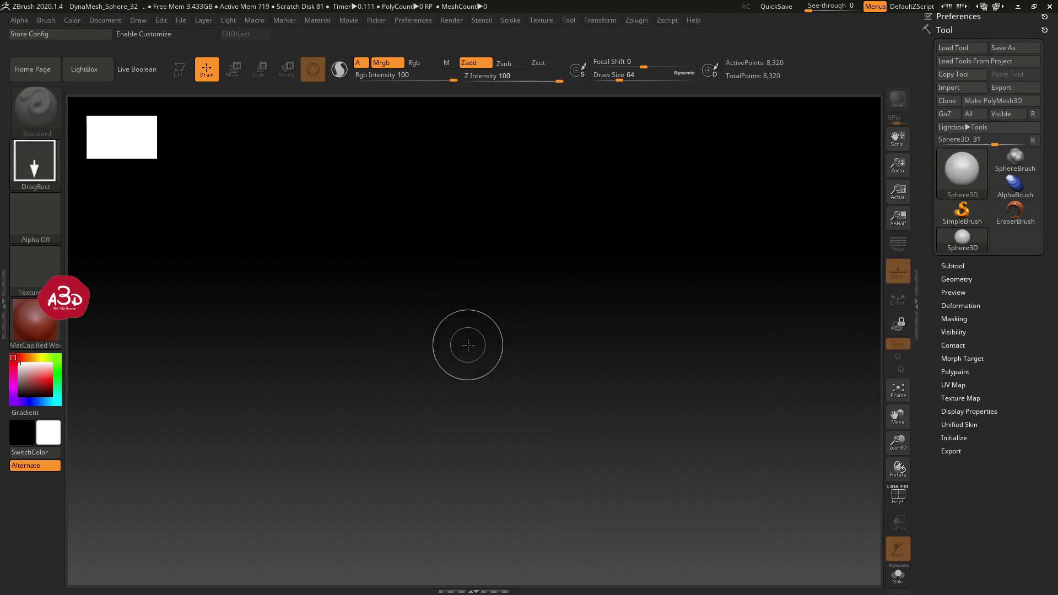
drag(479, 314, 496, 515)
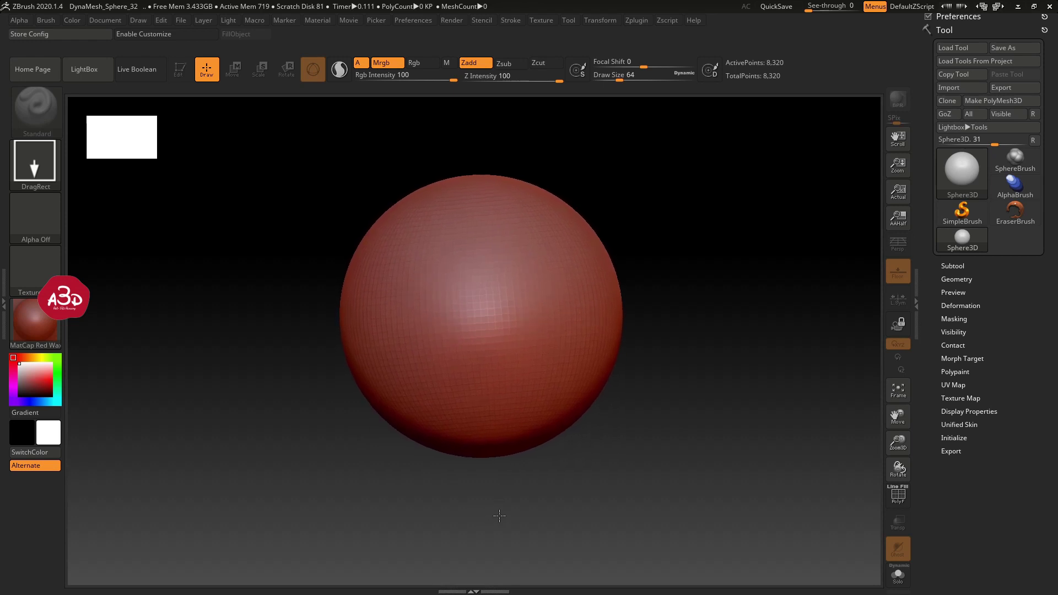
key(t)
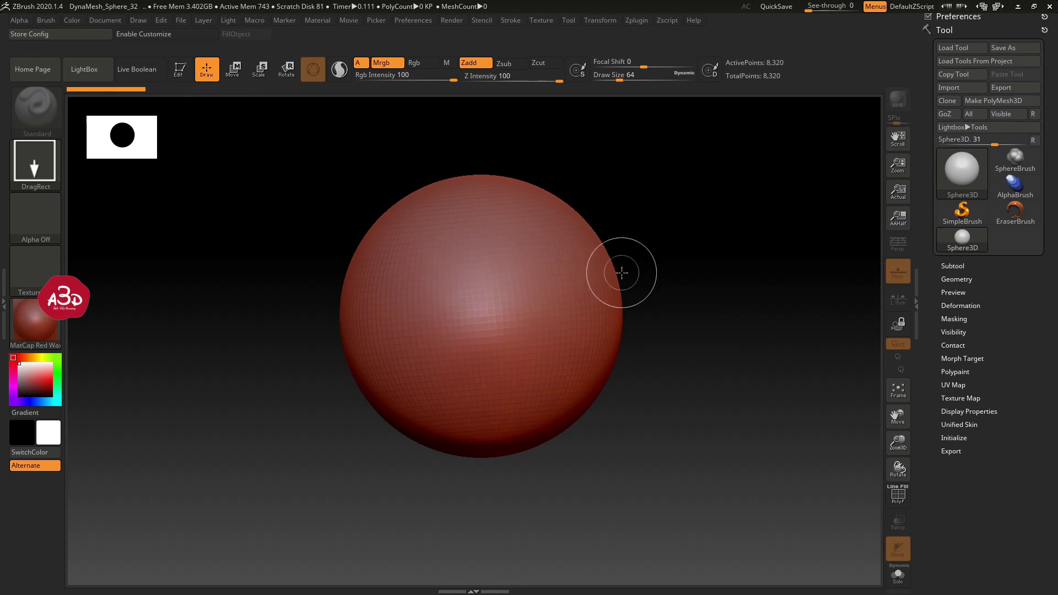
key(t)
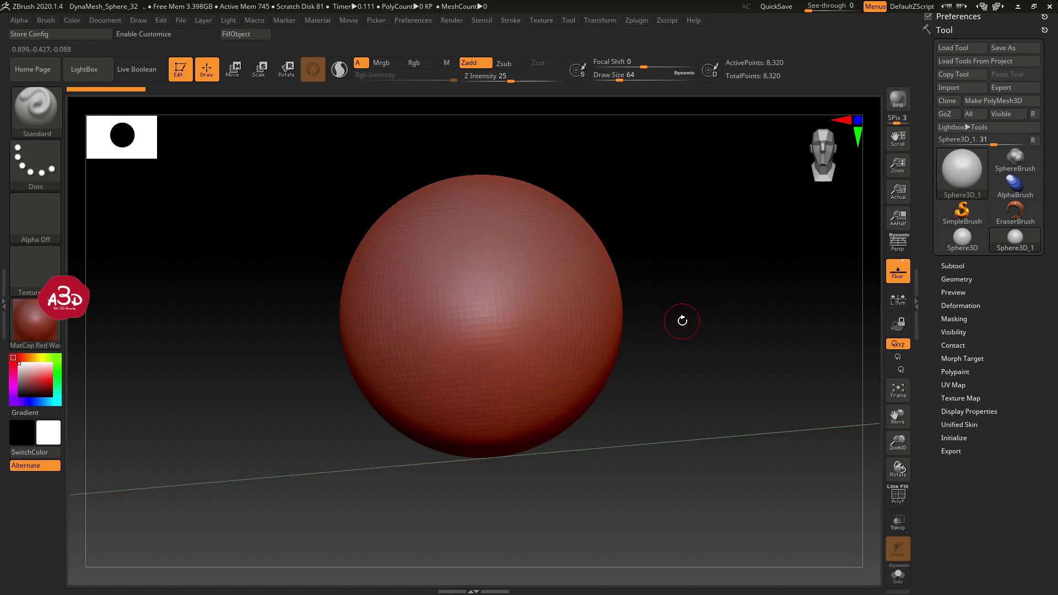
mouse_move(701, 253)
mouse_down()
mouse_move(705, 271)
mouse_move(698, 256)
mouse_move(637, 247)
mouse_move(667, 247)
mouse_move(684, 272)
mouse_up()
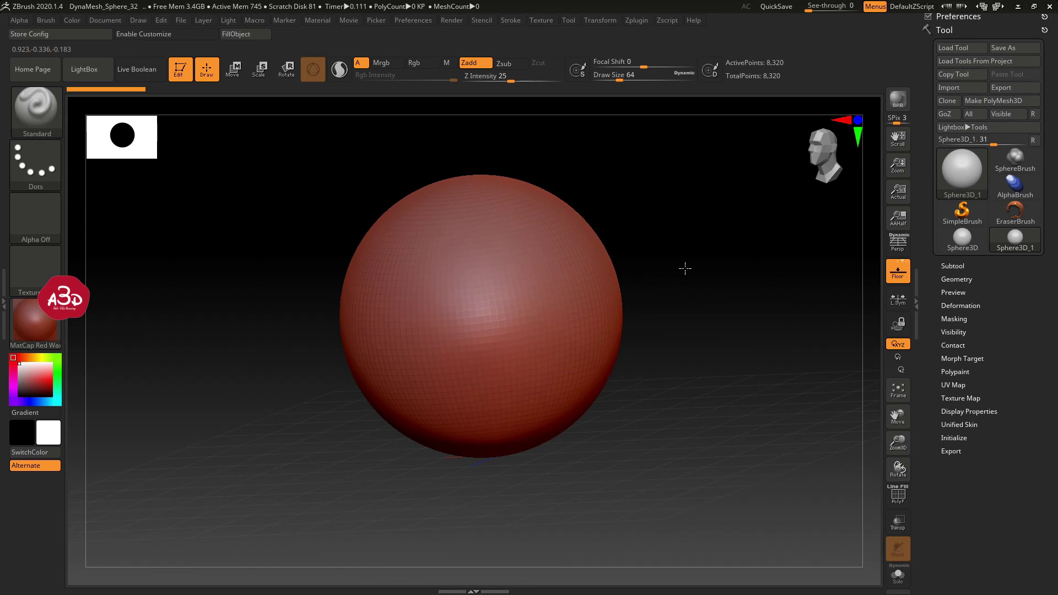
mouse_move(685, 268)
mouse_down()
mouse_move(682, 245)
mouse_move(681, 268)
mouse_move(697, 257)
mouse_up()
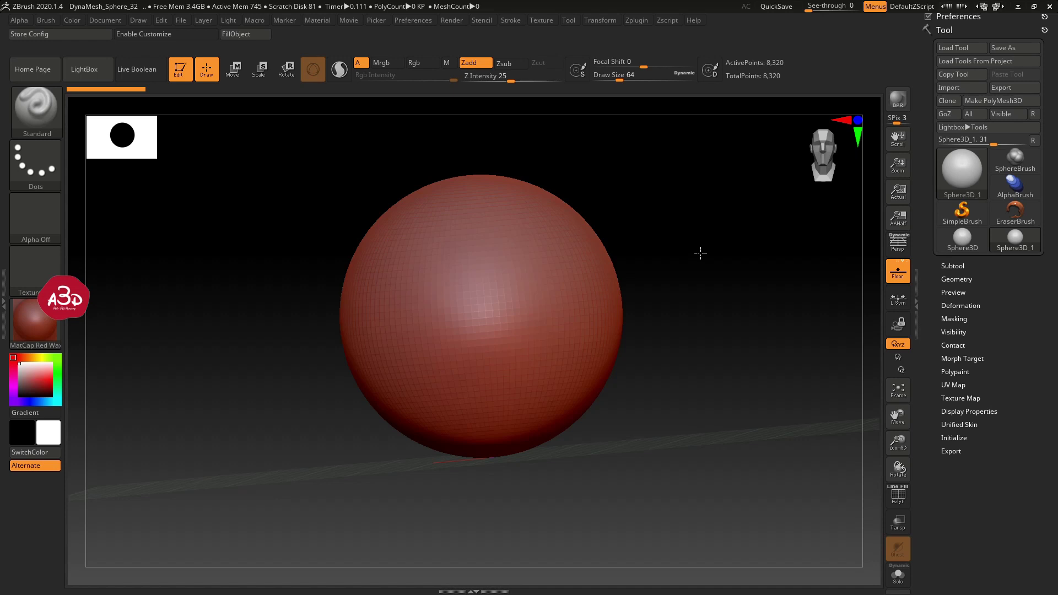
drag(700, 253, 700, 241)
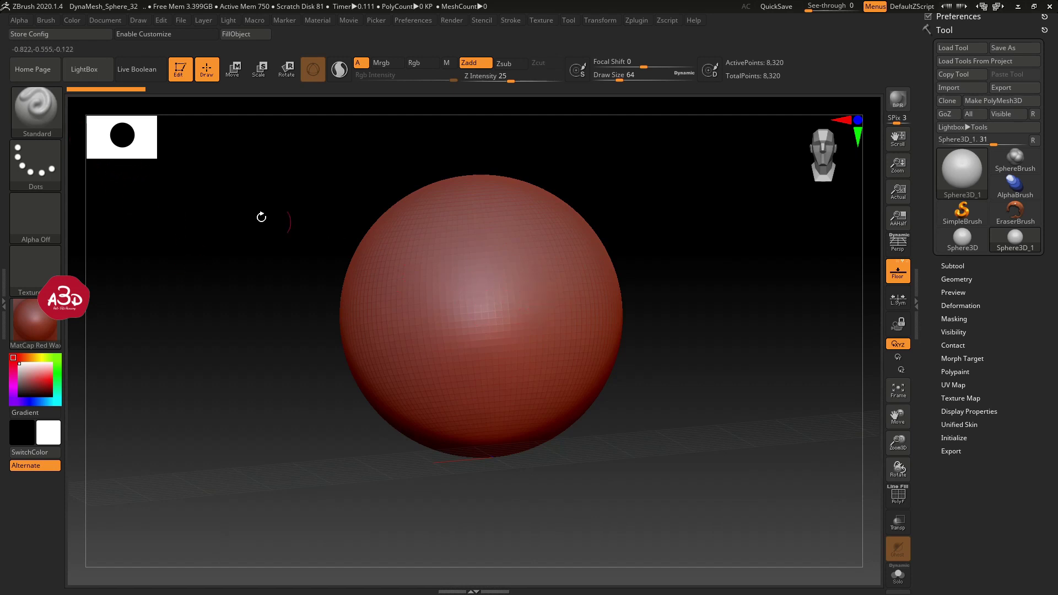
click(43, 120)
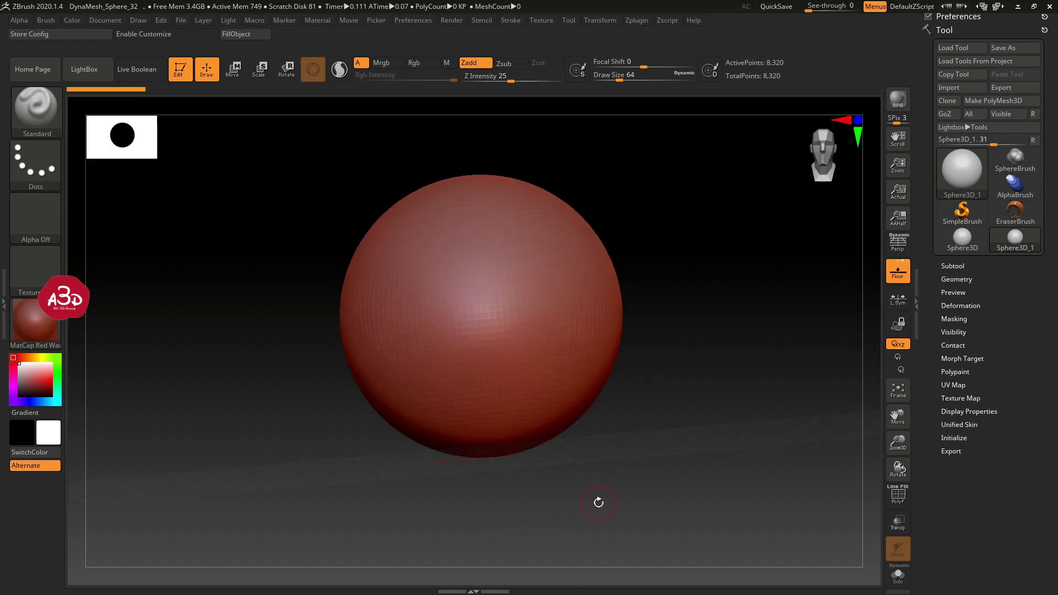
key(b)
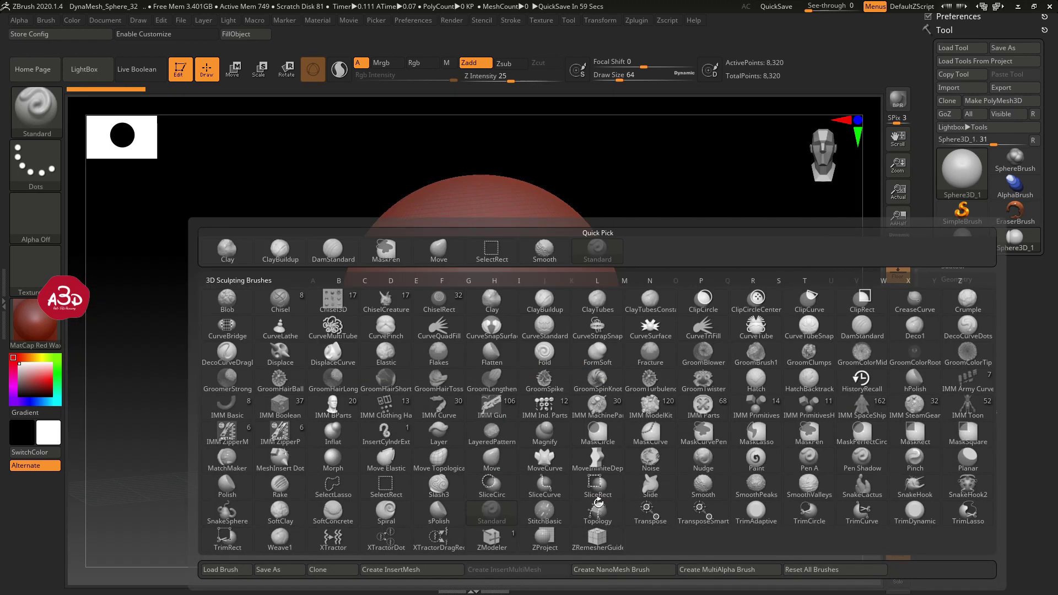
key(b)
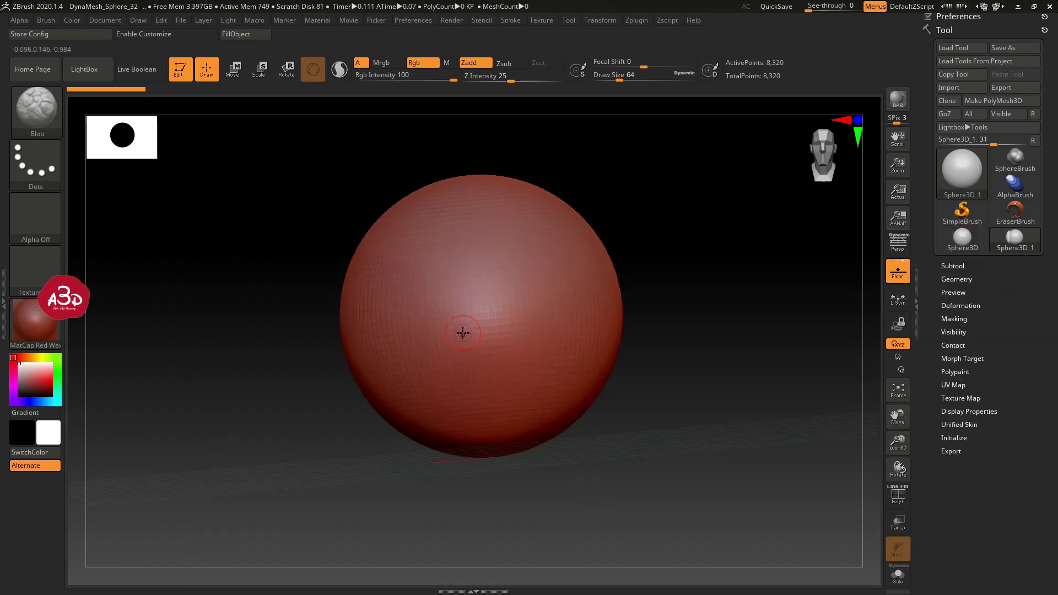
key(b)
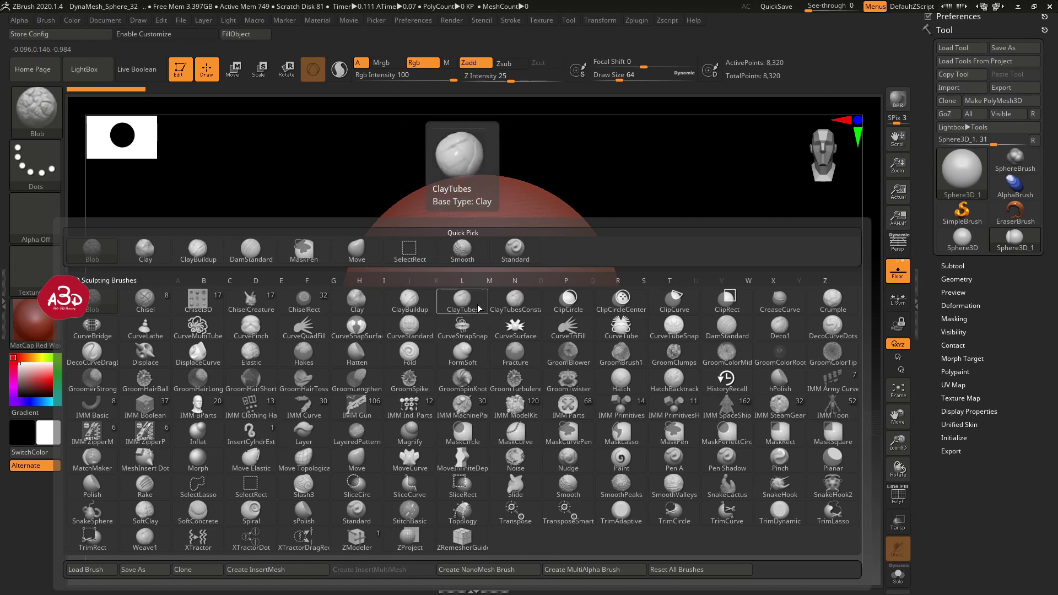
click(514, 251)
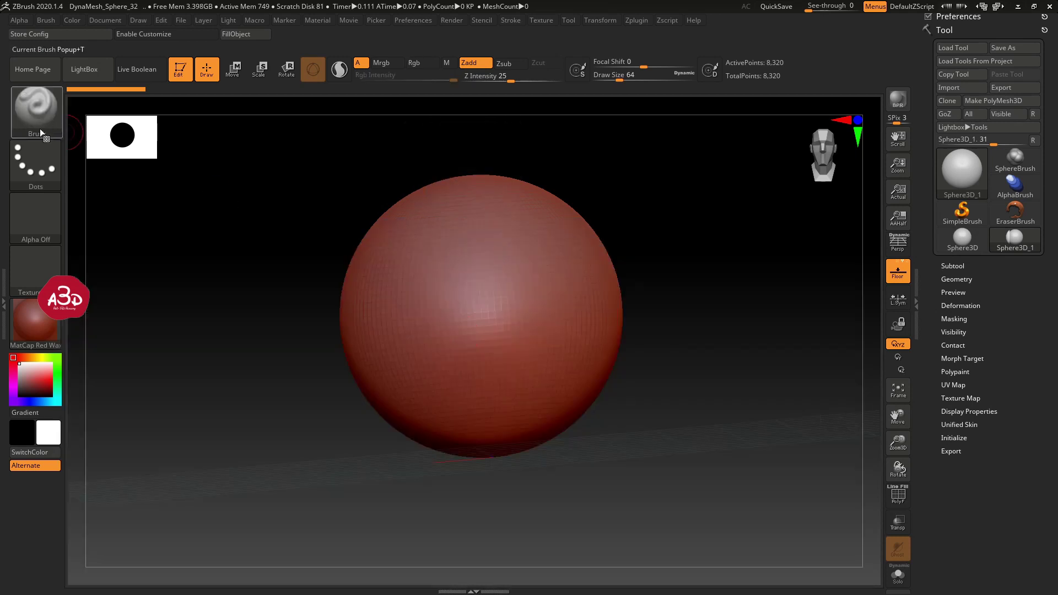
click(553, 245)
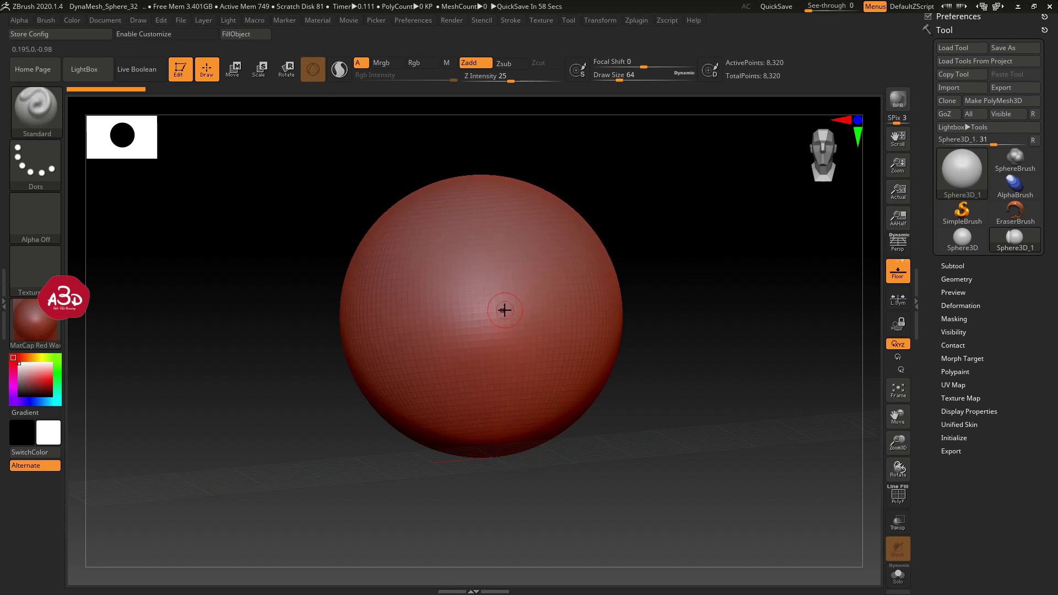
Step: Convert the sphere to a PolyMesh3D, undo a test stroke, and show the PolyFrame wireframe
click(992, 100)
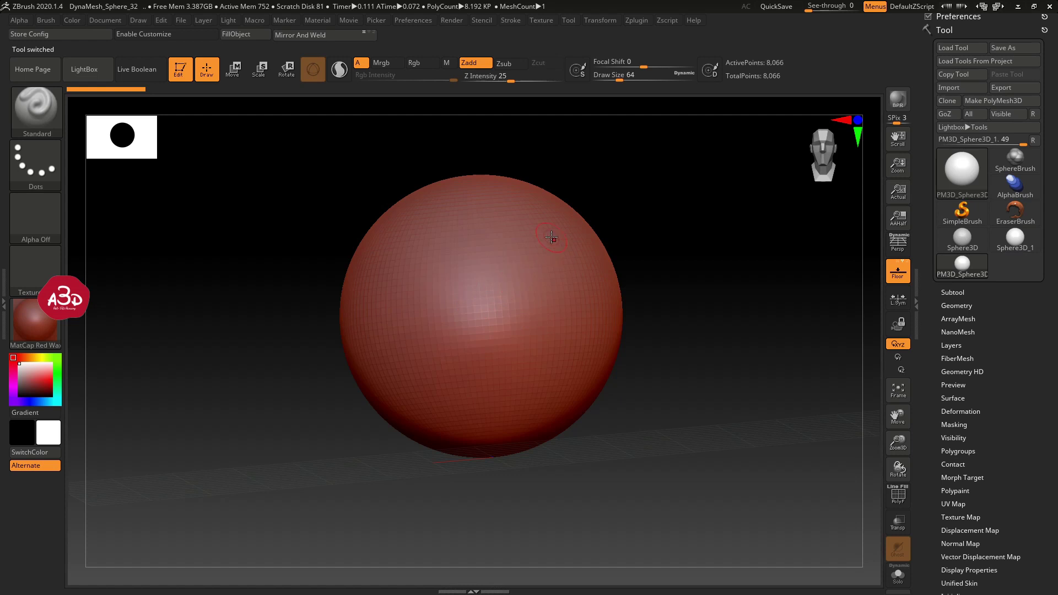
drag(551, 234, 489, 370)
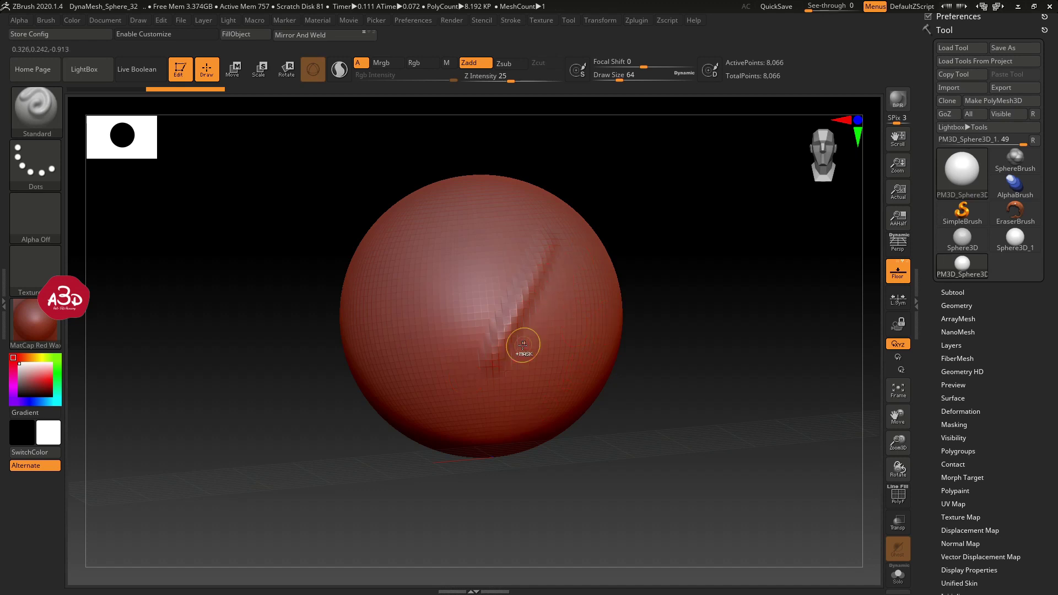
key(ctrl+z)
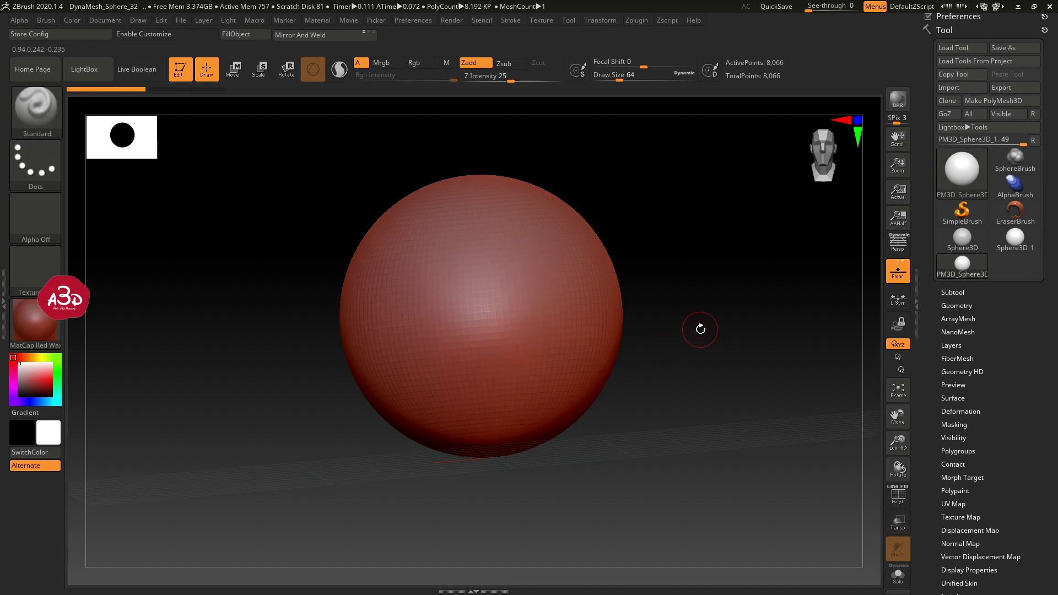
mouse_move(699, 335)
mouse_down()
mouse_move(685, 359)
mouse_move(694, 312)
mouse_move(716, 321)
mouse_move(718, 307)
mouse_move(718, 318)
mouse_move(683, 319)
mouse_move(683, 305)
mouse_up()
key(shift+f)
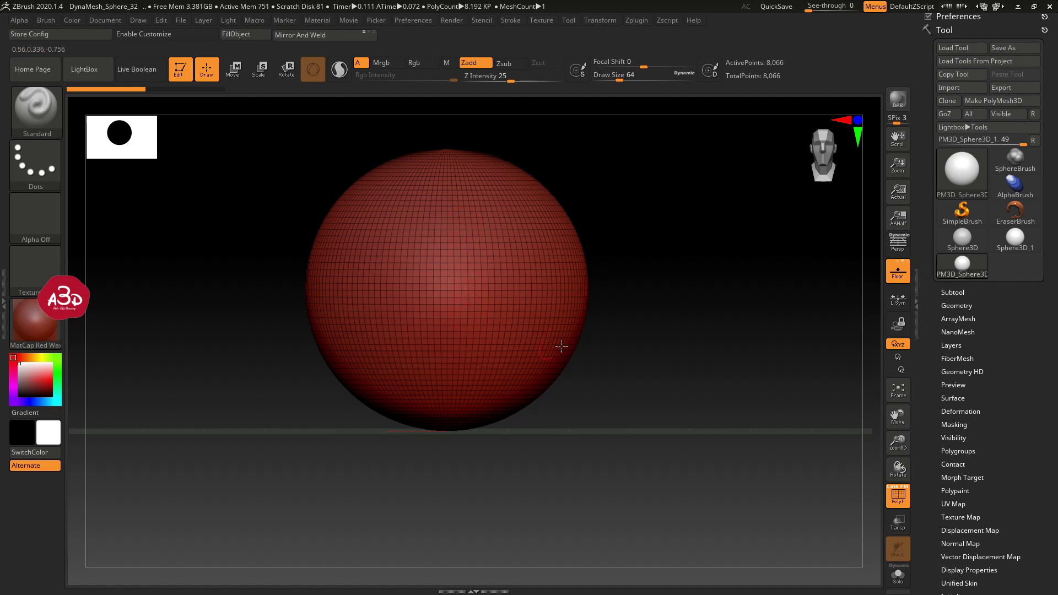
Step: Apply Dynamic Subdiv to reach level 3 (130,050 points) and sculpt a raised upper-right stroke
click(961, 305)
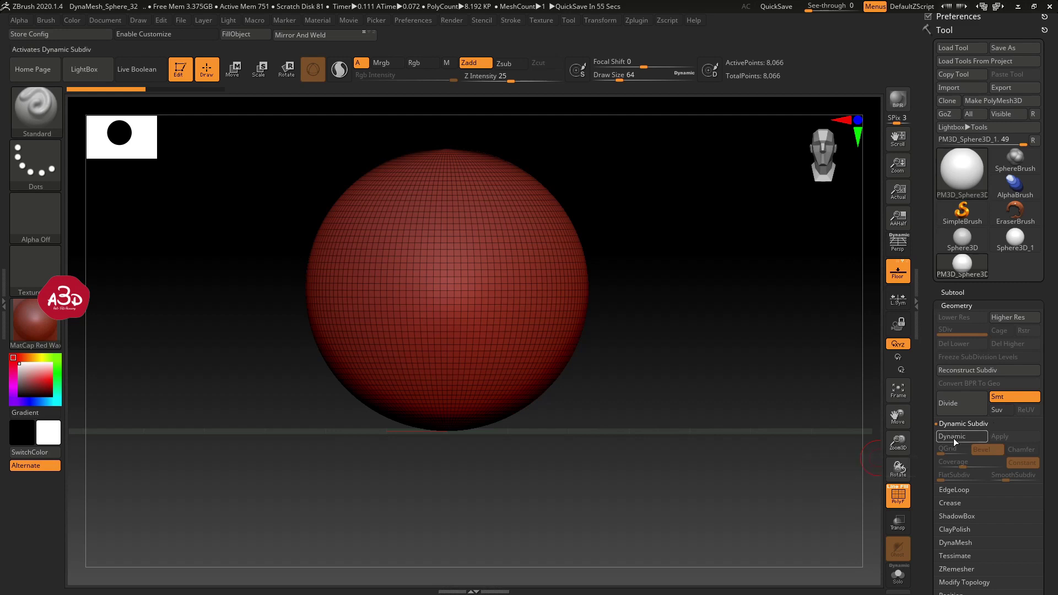
click(955, 439)
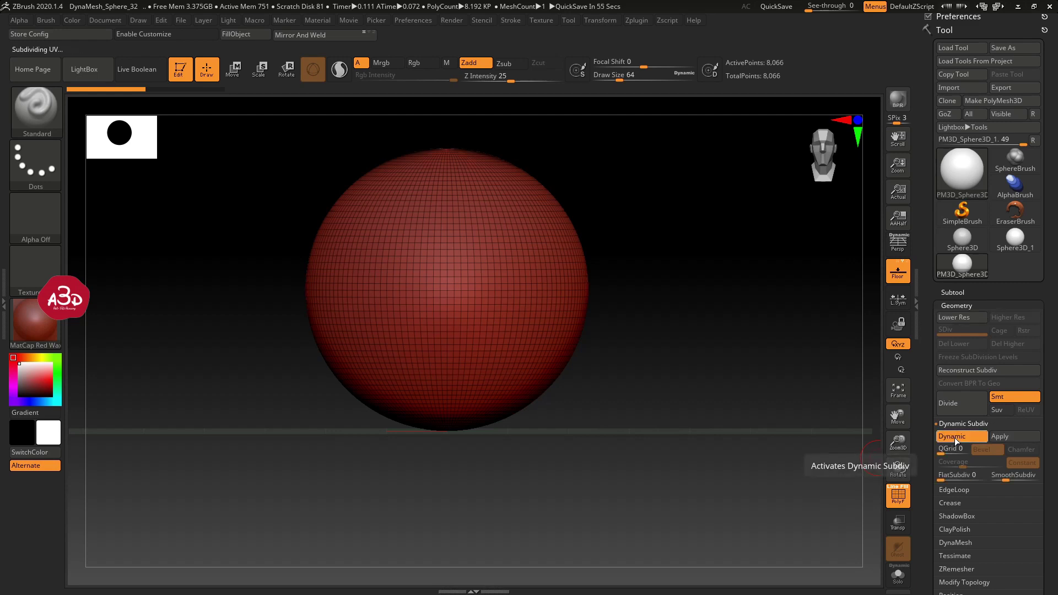
click(1000, 437)
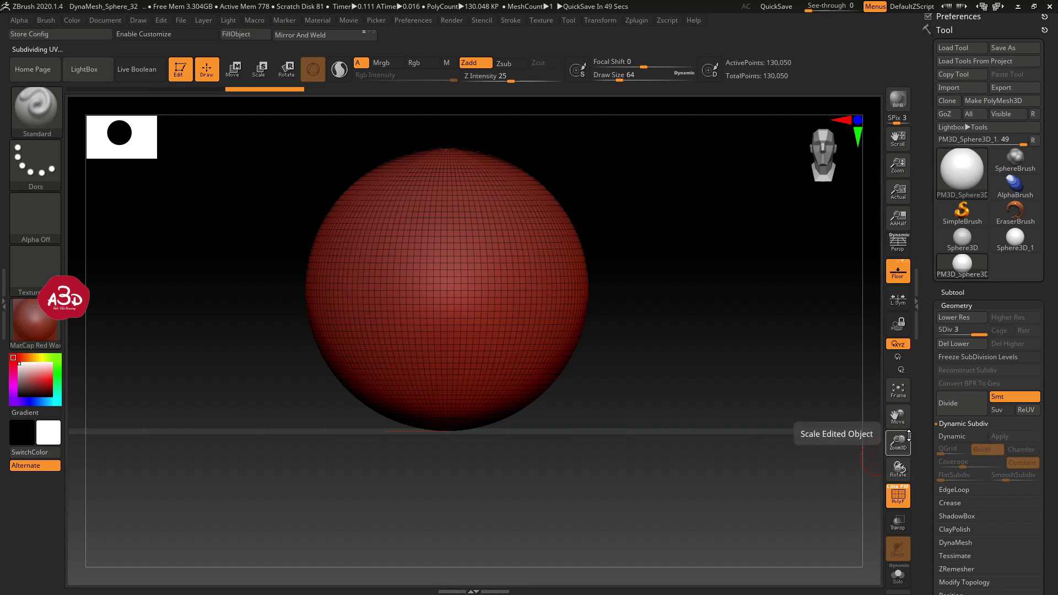
mouse_move(475, 226)
mouse_down()
mouse_move(537, 308)
mouse_move(543, 353)
mouse_up()
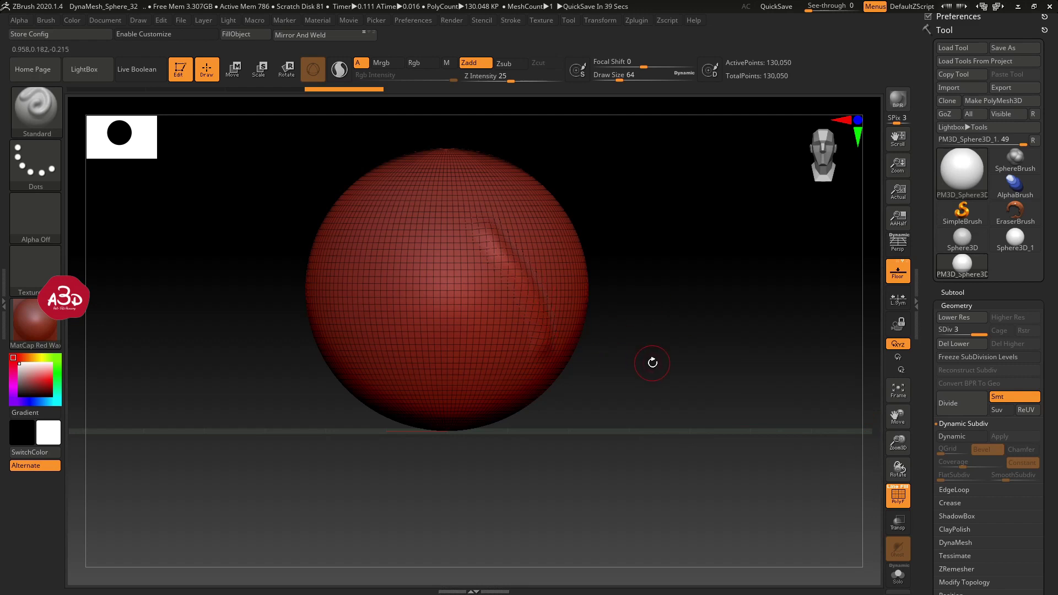
Step: Hide PolyFrame and sculpt four diagonal finger-like ridges across the sphere's upper side
key(shift)
key(shift+f)
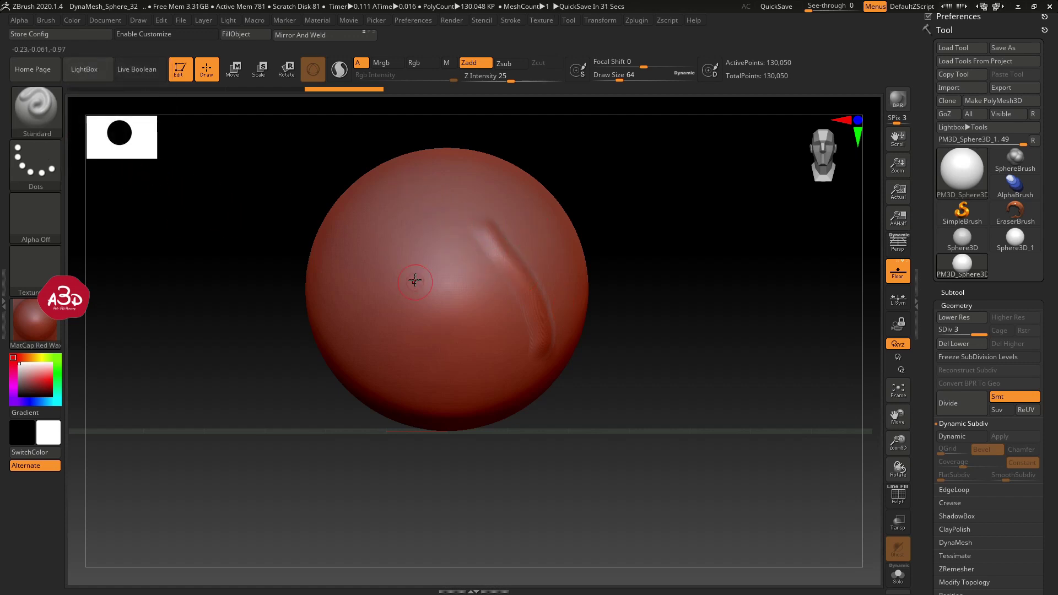
mouse_move(416, 211)
mouse_down()
mouse_move(551, 355)
mouse_move(627, 345)
mouse_up()
drag(667, 336, 413, 259)
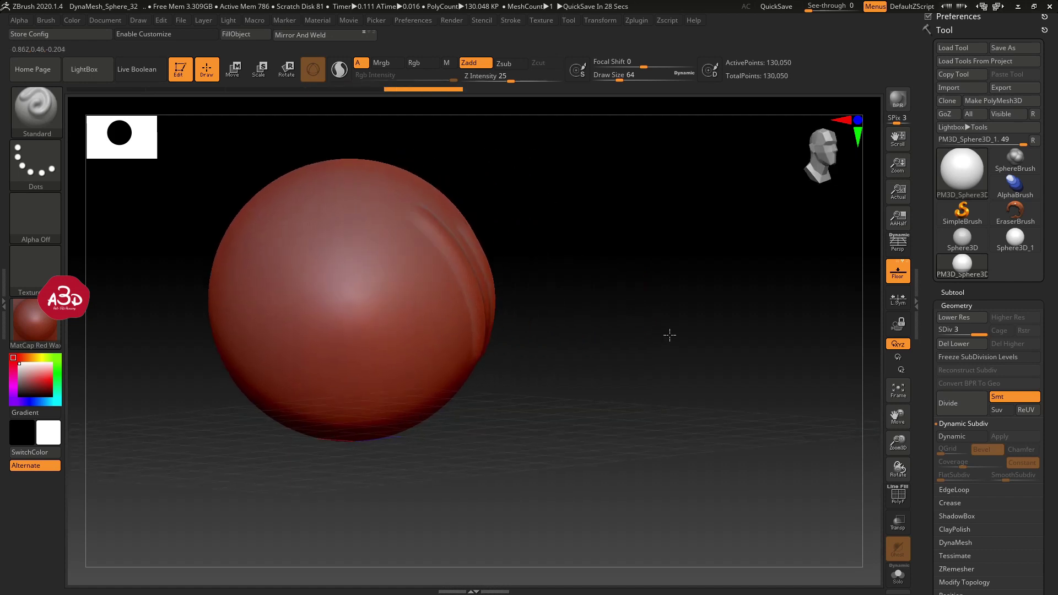
drag(350, 221, 460, 374)
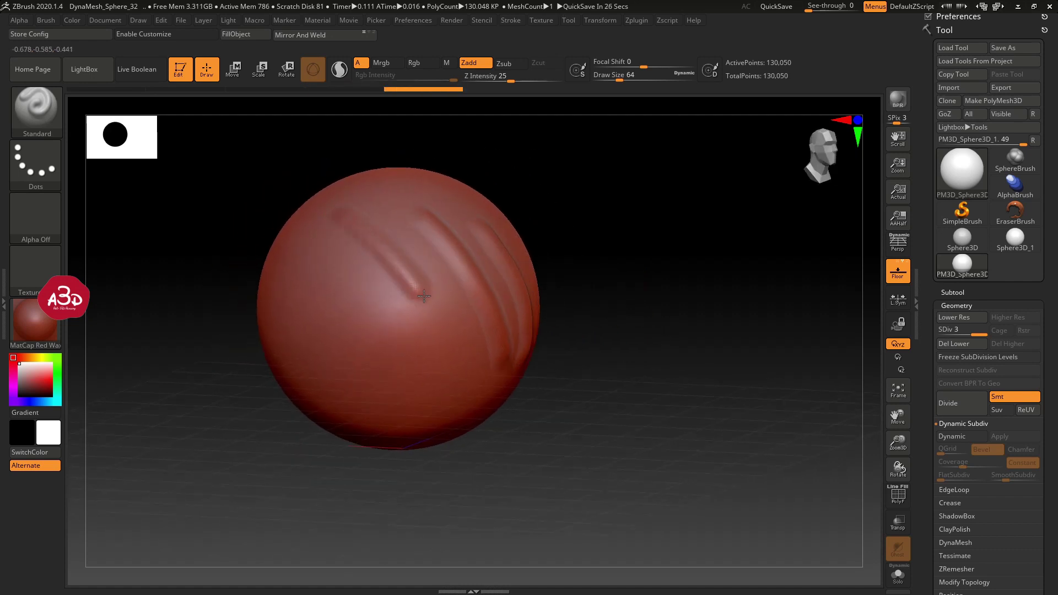
drag(315, 231, 422, 379)
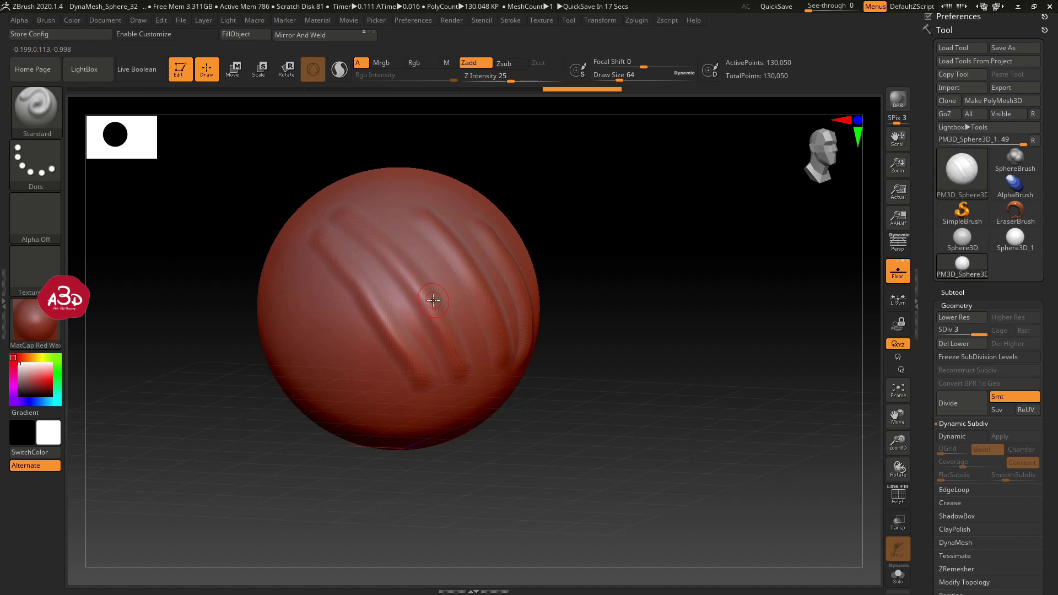
drag(311, 282, 384, 379)
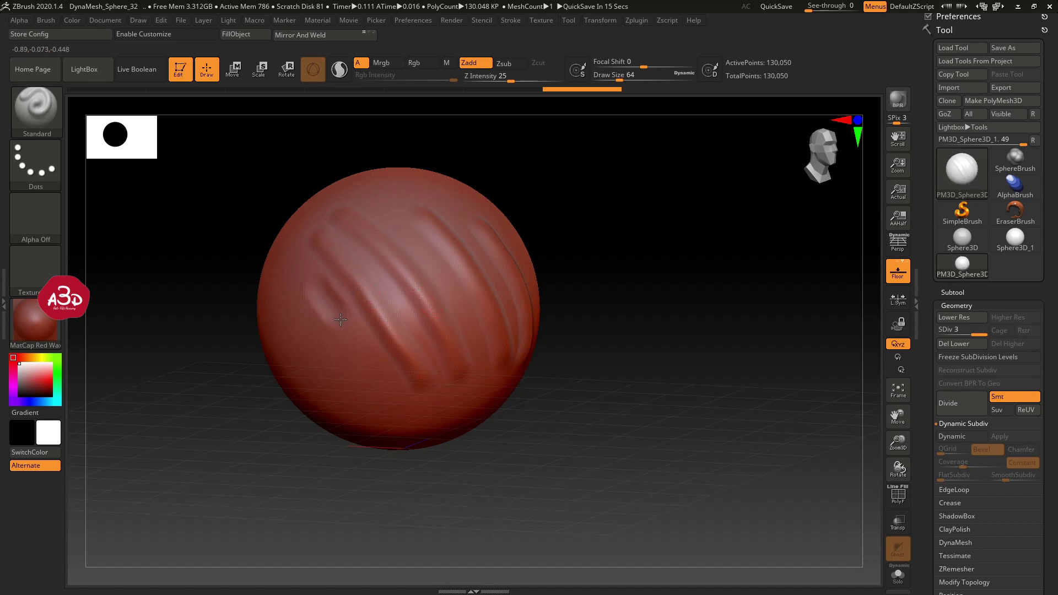
Step: Sculpt a horizontal ridge across the lower sphere, then switch to the Smooth brush
mouse_move(730, 335)
mouse_down()
mouse_move(708, 328)
mouse_move(728, 298)
mouse_move(503, 329)
mouse_up()
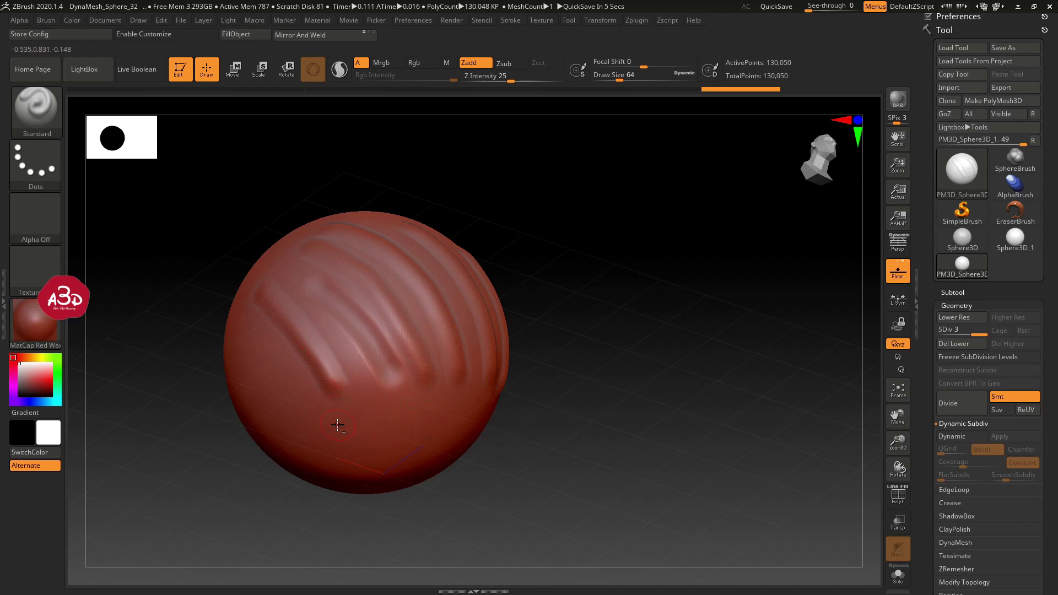
drag(344, 425, 457, 414)
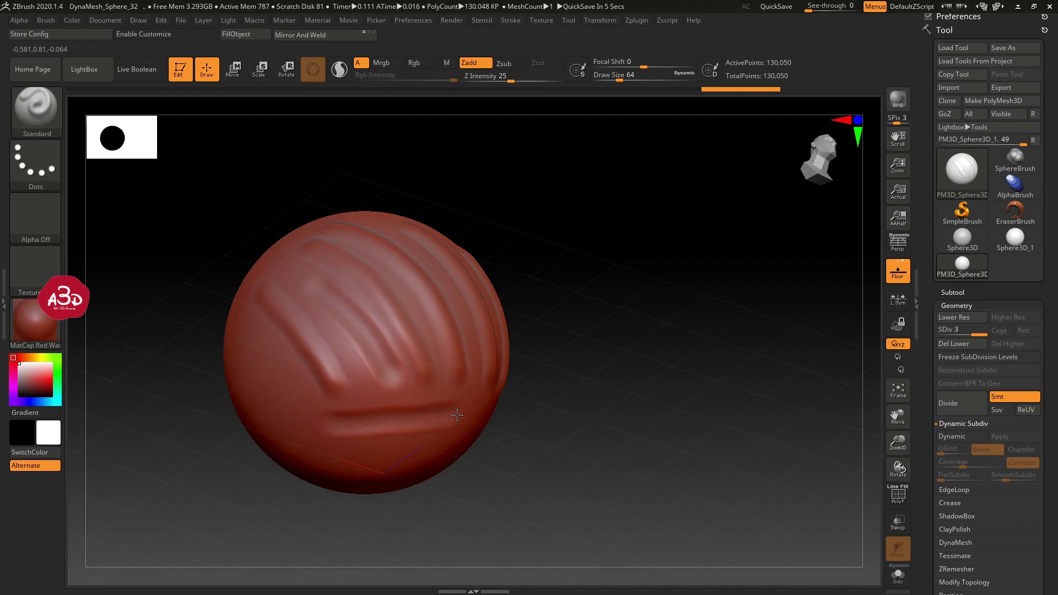
key(shift)
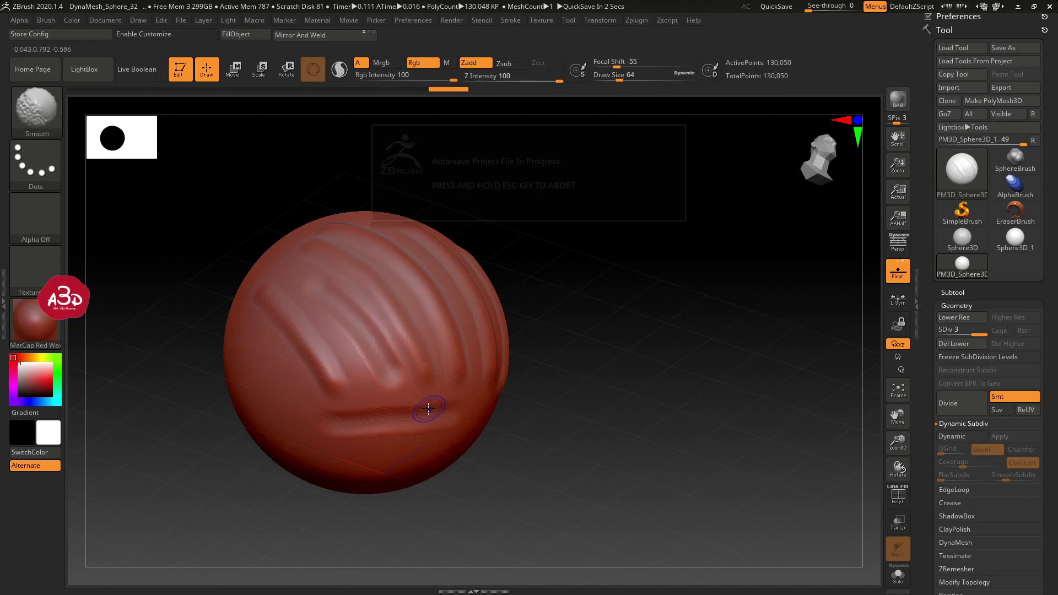
Step: Orbit the grooved sphere from several angles, ending back on the Standard brush at Z Intensity 25
mouse_move(428, 408)
mouse_down()
mouse_move(456, 385)
mouse_move(609, 346)
mouse_move(609, 413)
mouse_up()
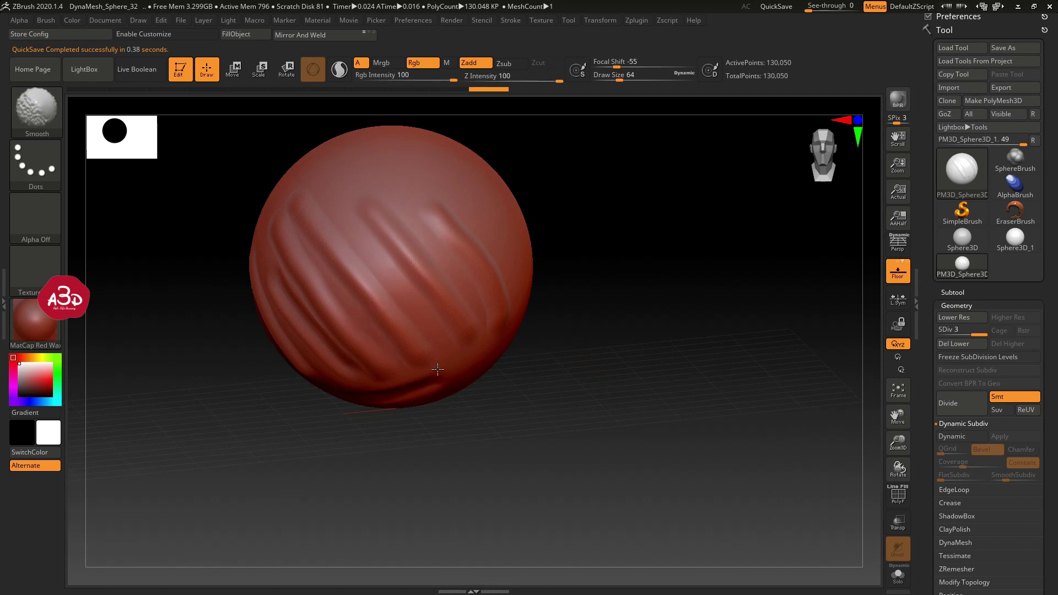
mouse_move(597, 338)
mouse_down()
mouse_move(556, 293)
mouse_move(411, 412)
mouse_up()
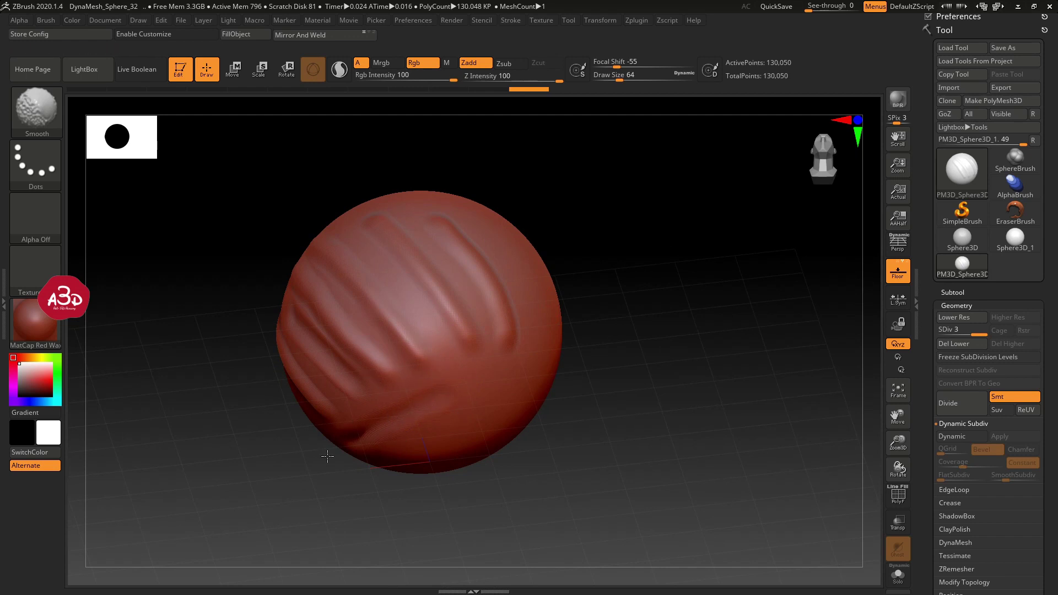
drag(682, 371, 649, 338)
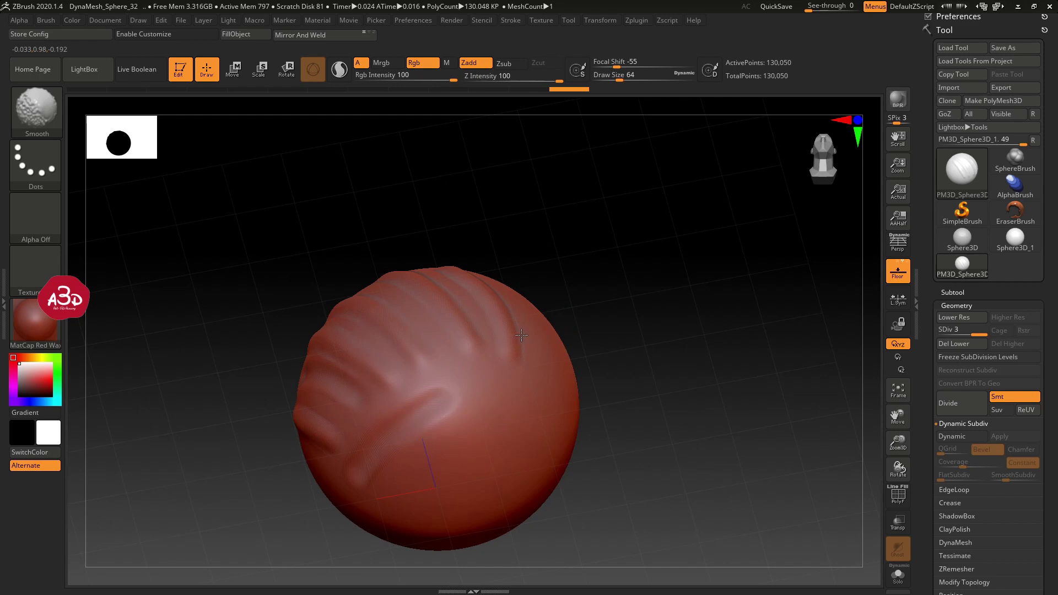
drag(647, 300, 666, 357)
mouse_move(667, 314)
mouse_down()
mouse_move(669, 341)
mouse_move(619, 321)
mouse_move(630, 312)
mouse_up()
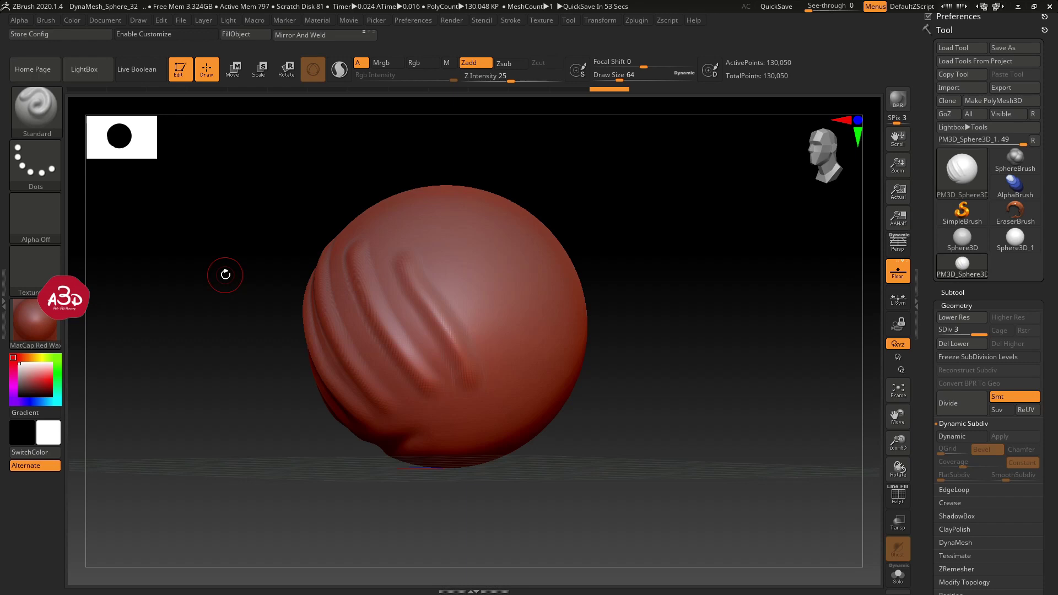
key(b)
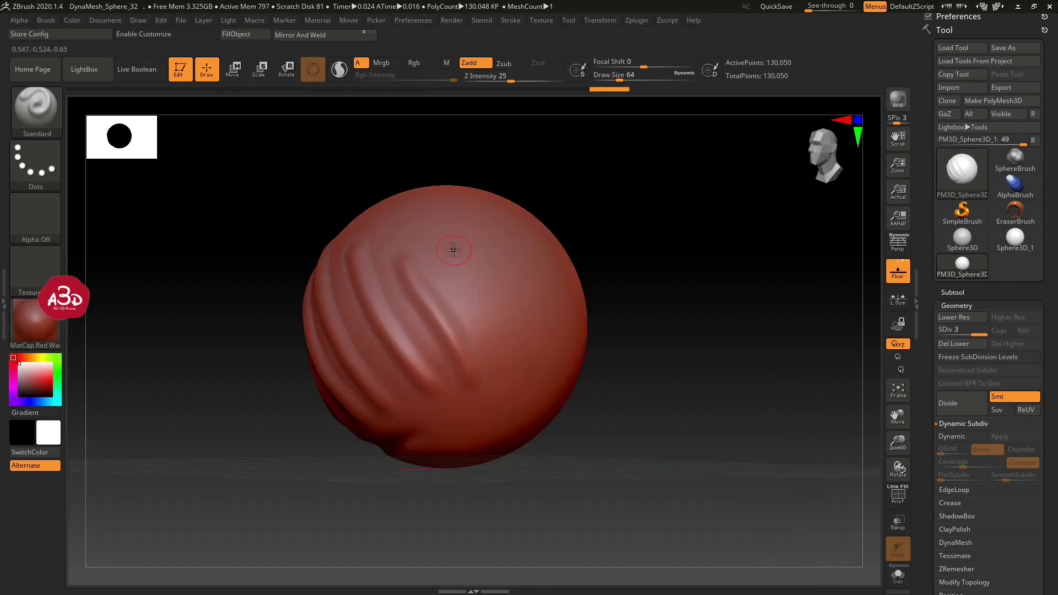
key(b)
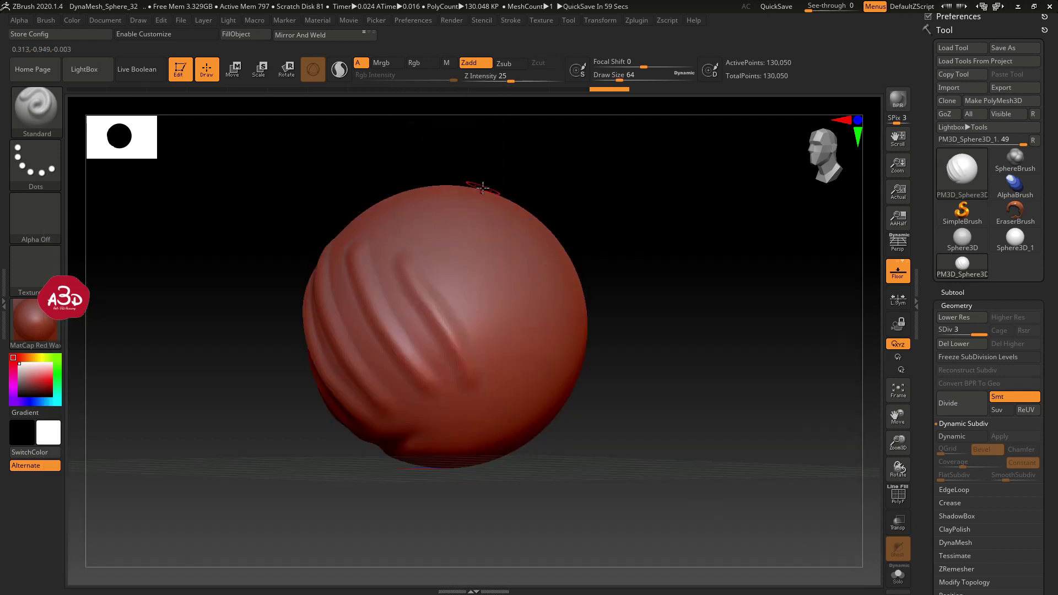
drag(364, 190, 342, 198)
Step: Pick the Clay brush from the C-filtered brush palette, replacing Standard
key(b)
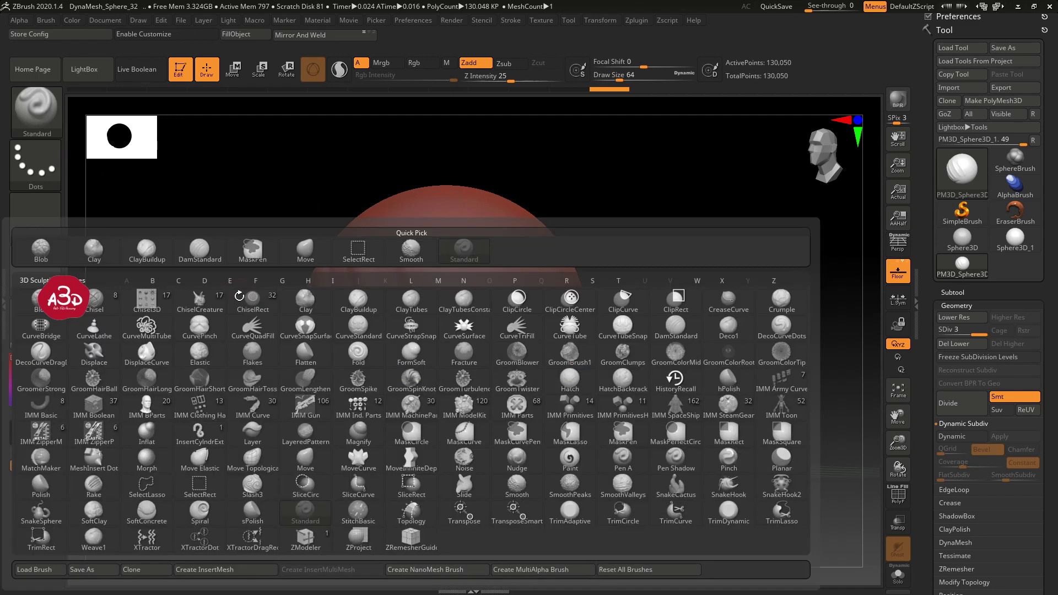
key(c)
key(b)
key(b)
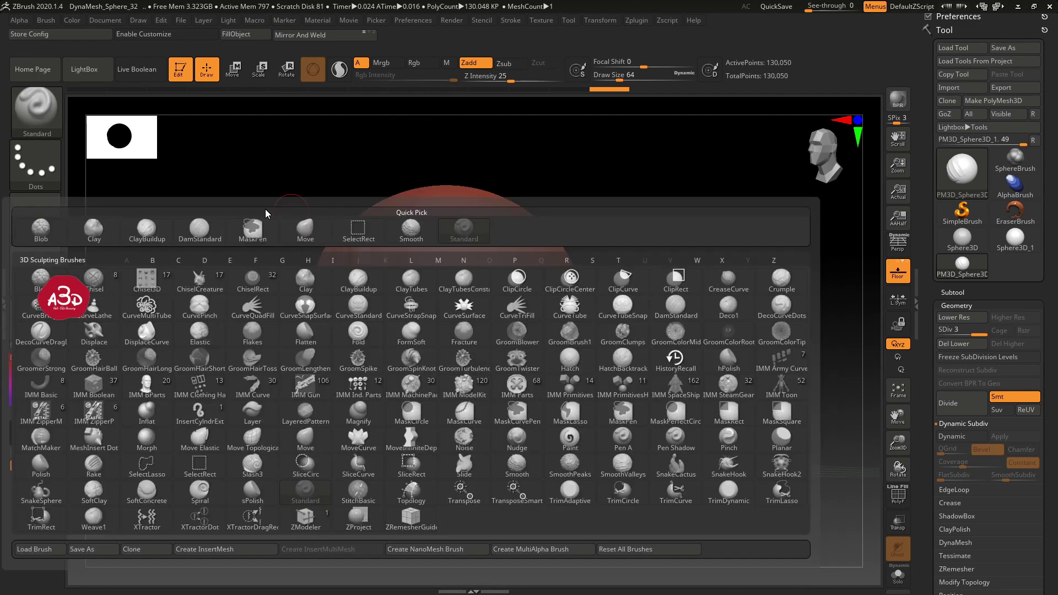
click(466, 233)
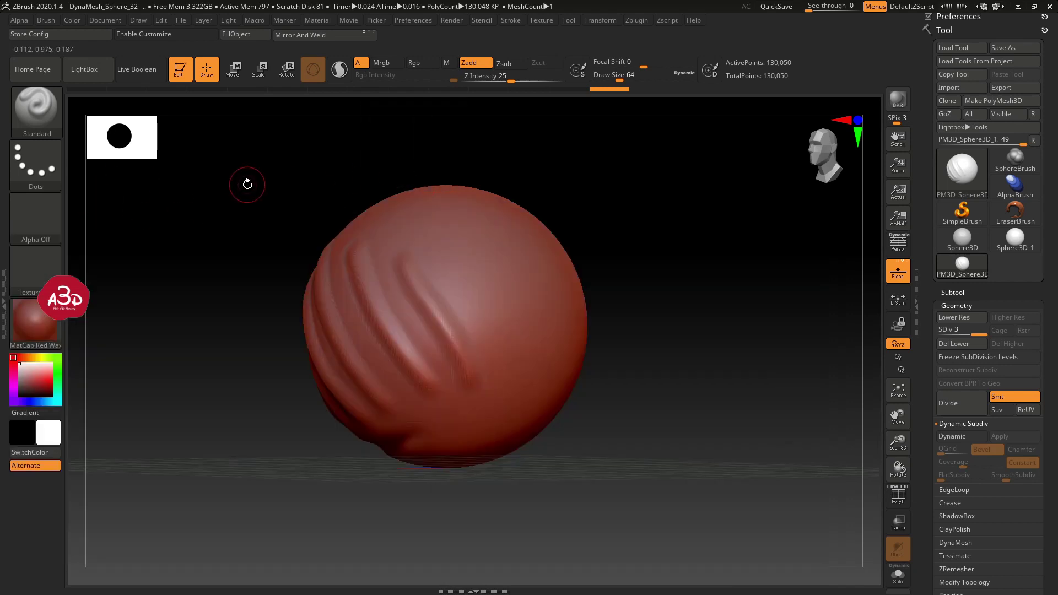
key(b)
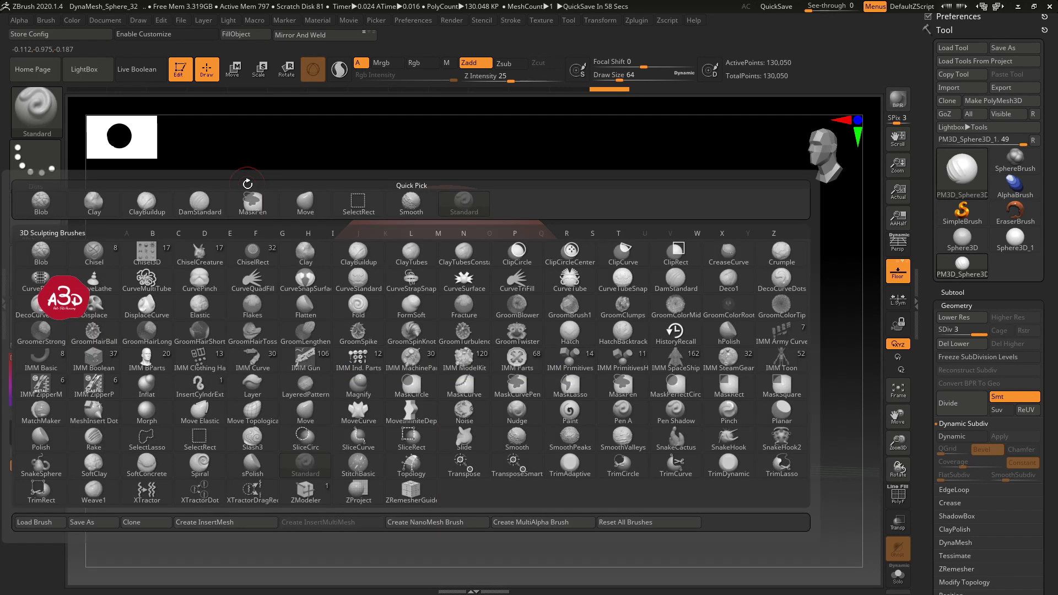
key(c)
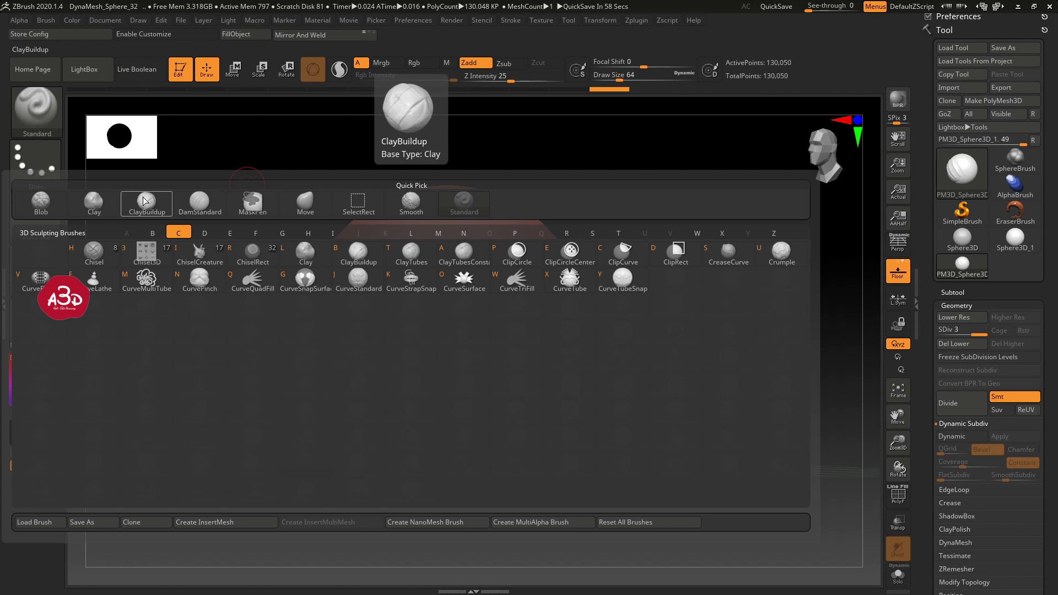
click(144, 200)
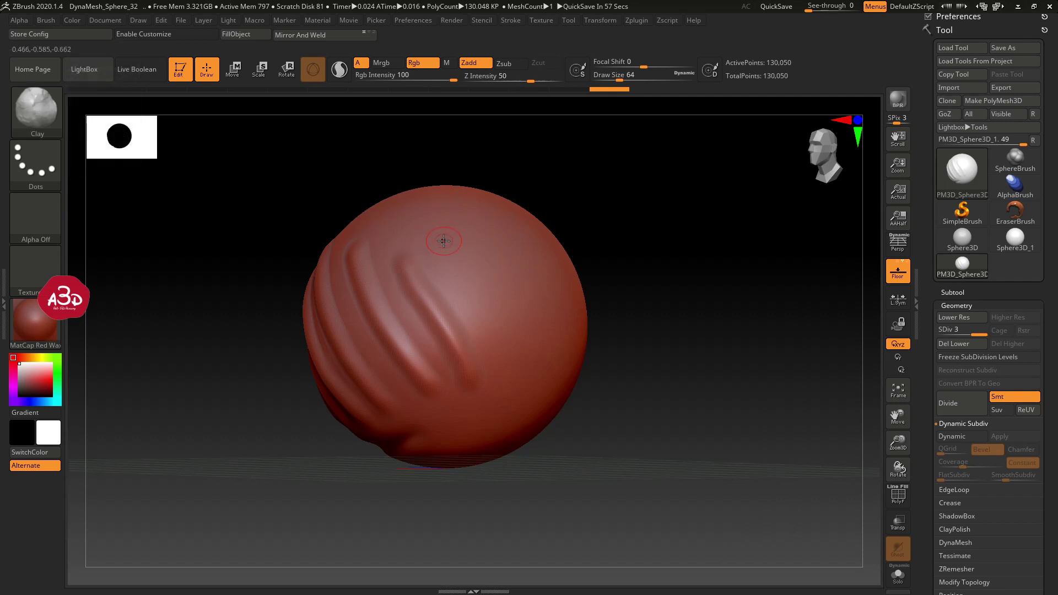
Step: Lay and lengthen a clay ridge running down-right across the upper sphere
drag(443, 240, 504, 317)
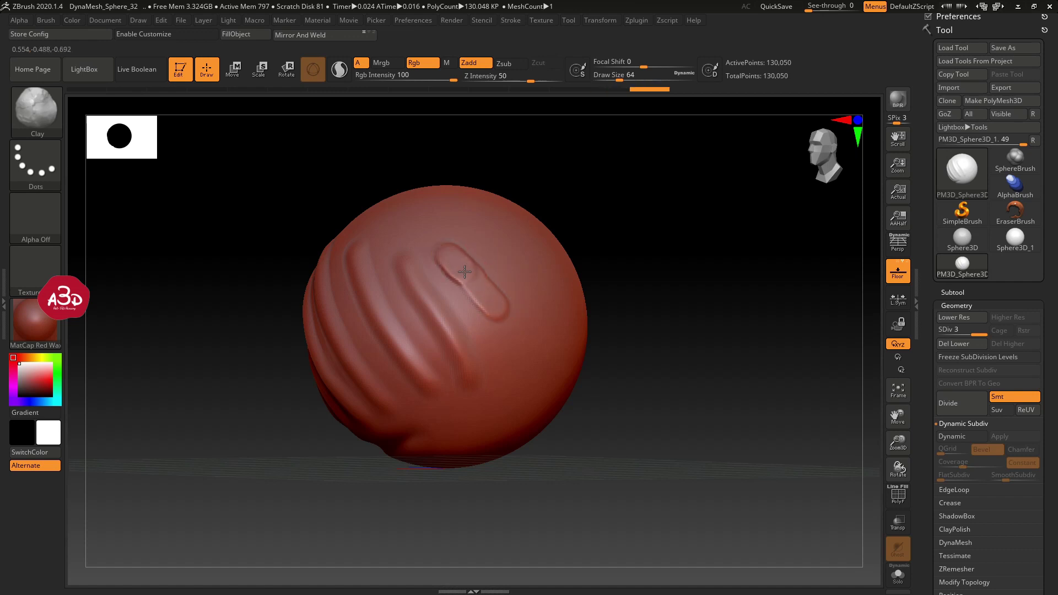
drag(464, 271, 518, 325)
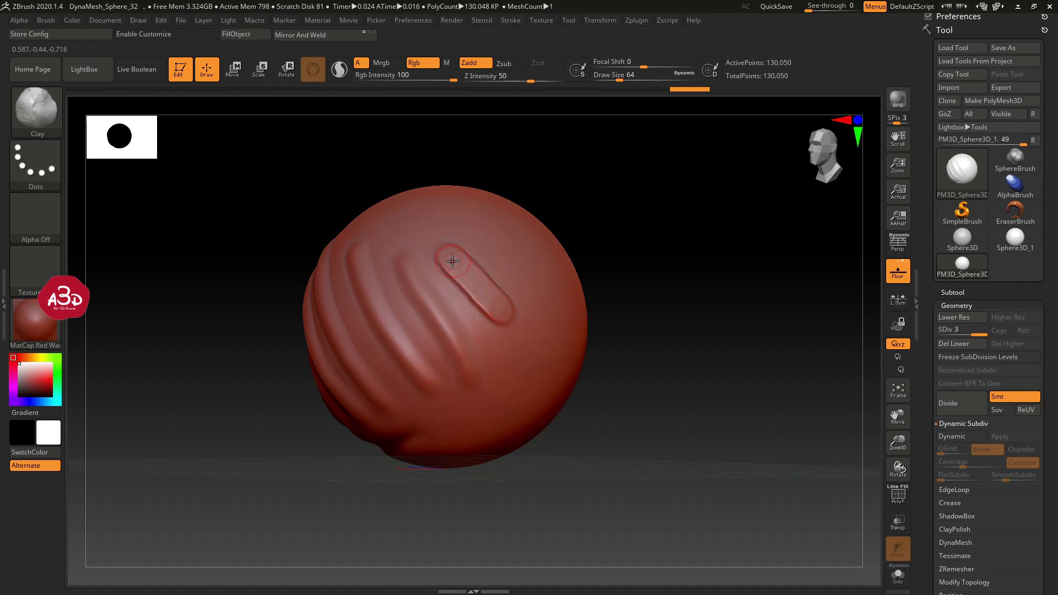
drag(453, 261, 504, 315)
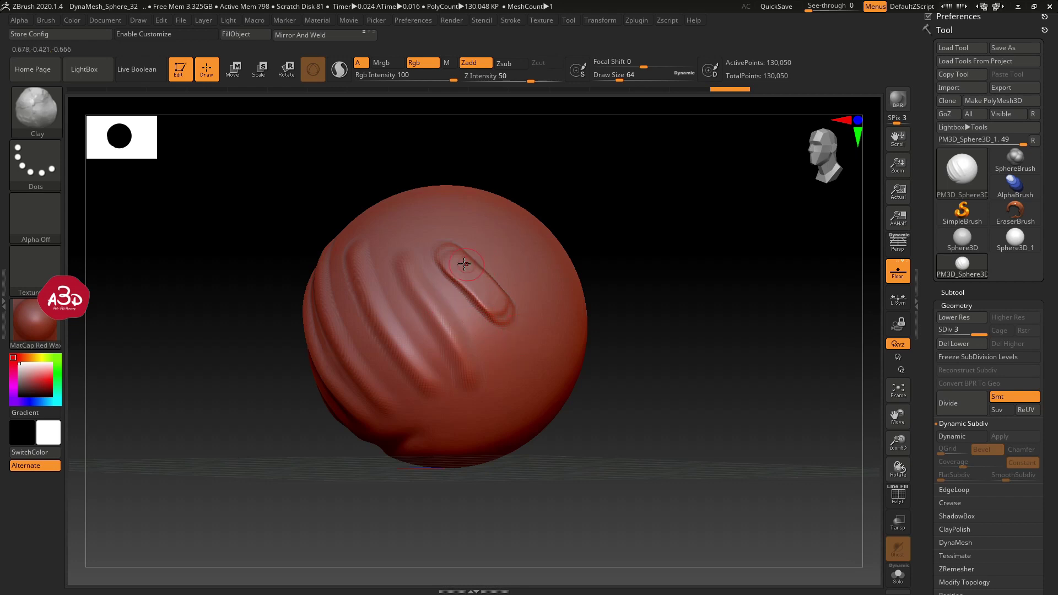
drag(465, 264, 510, 317)
drag(446, 259, 518, 325)
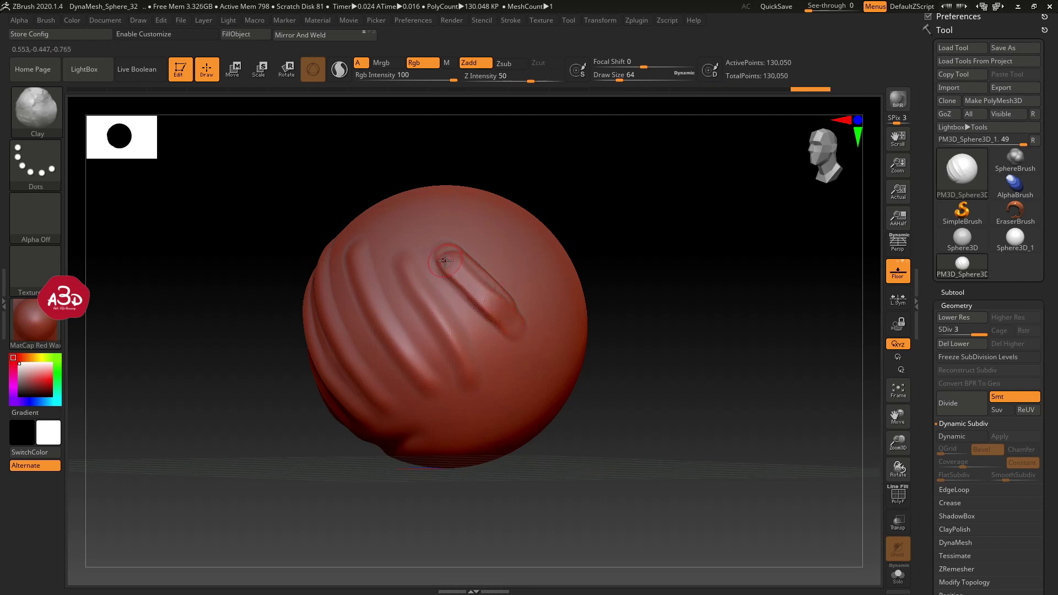
drag(445, 260, 518, 322)
drag(446, 259, 515, 298)
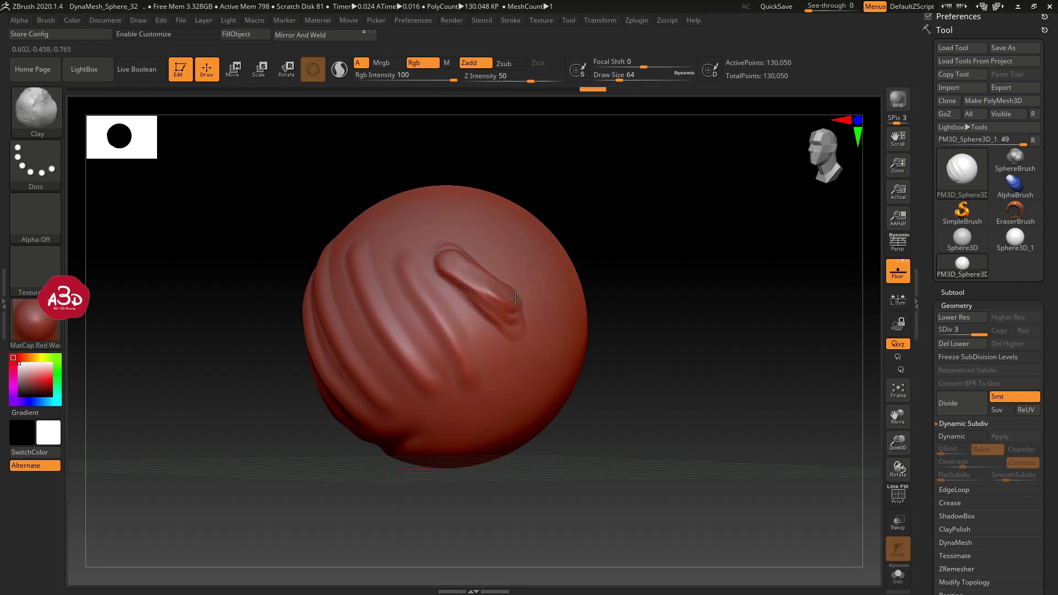
Step: Build the ridge into a raised clay bump, then orbit to view it from several sides
mouse_move(445, 256)
mouse_down()
mouse_move(515, 293)
mouse_move(513, 284)
mouse_up()
drag(446, 258, 515, 295)
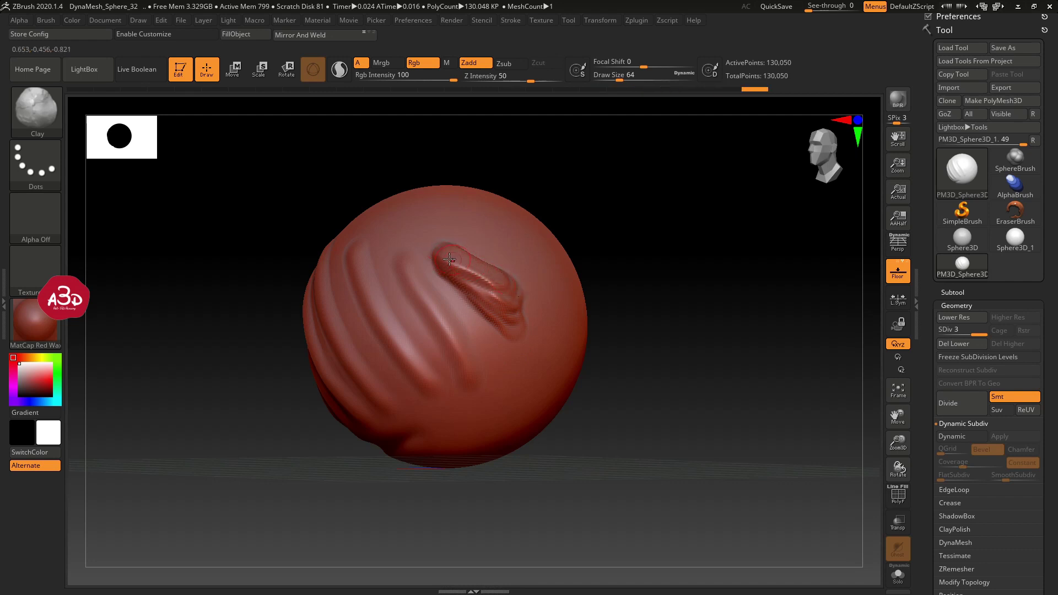
drag(447, 258, 512, 294)
drag(446, 257, 512, 292)
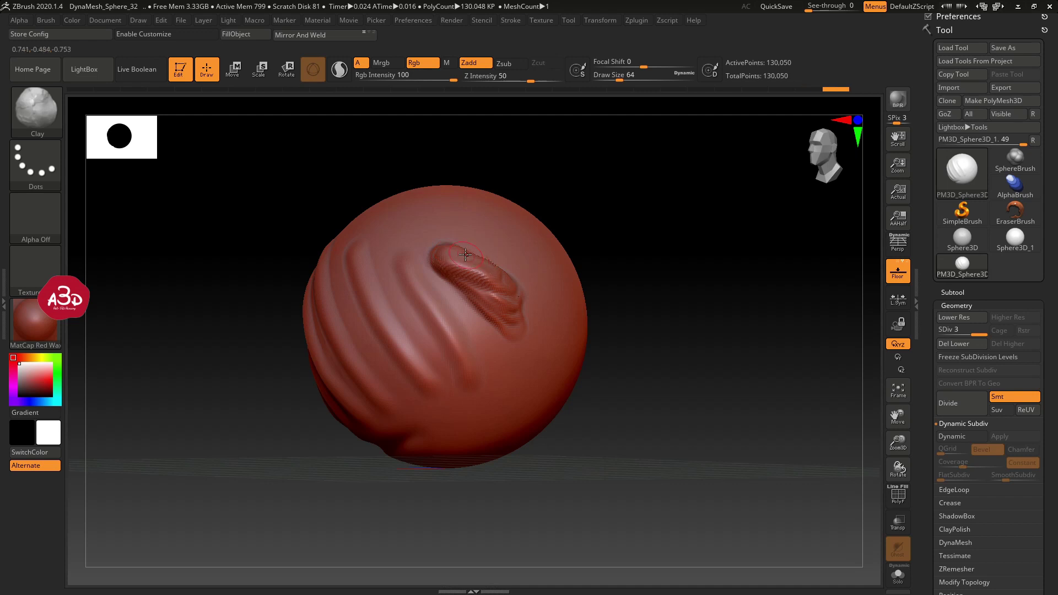
key(ctrl+z)
key(ctrl+z)
key(ctrl+z)
key(ctrl+shift+z)
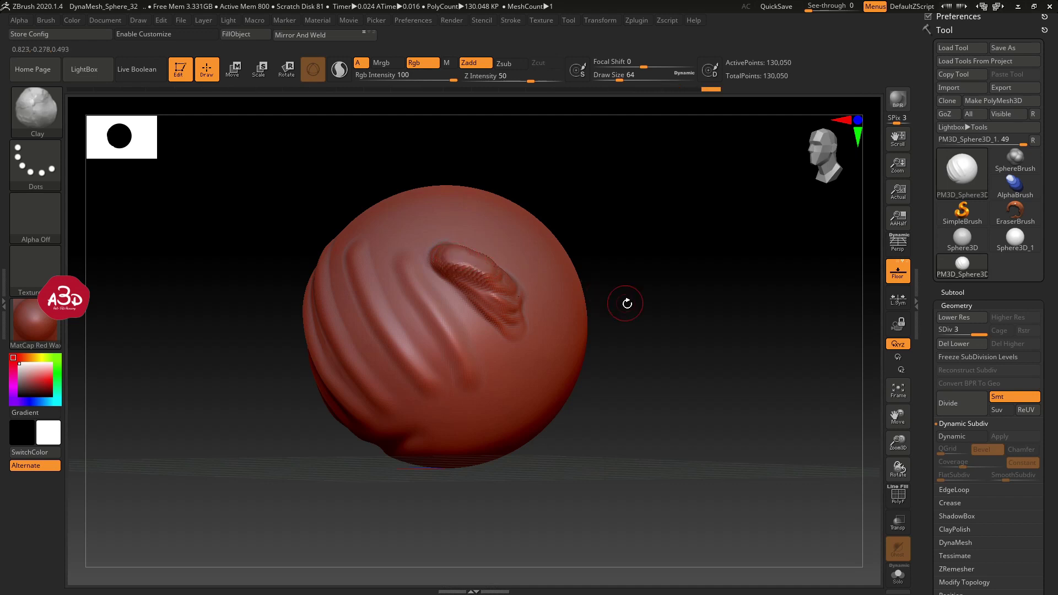
mouse_move(669, 345)
mouse_down()
mouse_move(628, 314)
mouse_move(681, 349)
mouse_move(668, 292)
mouse_move(672, 307)
mouse_up()
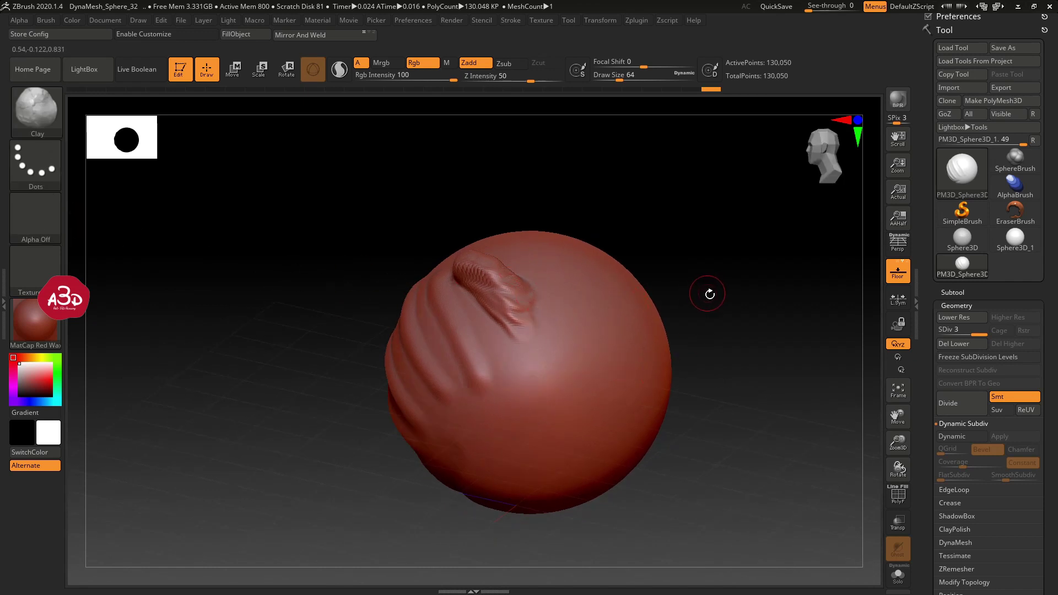
mouse_move(709, 293)
mouse_down()
mouse_move(729, 323)
mouse_move(722, 309)
mouse_move(732, 302)
mouse_move(686, 304)
mouse_move(710, 298)
mouse_up()
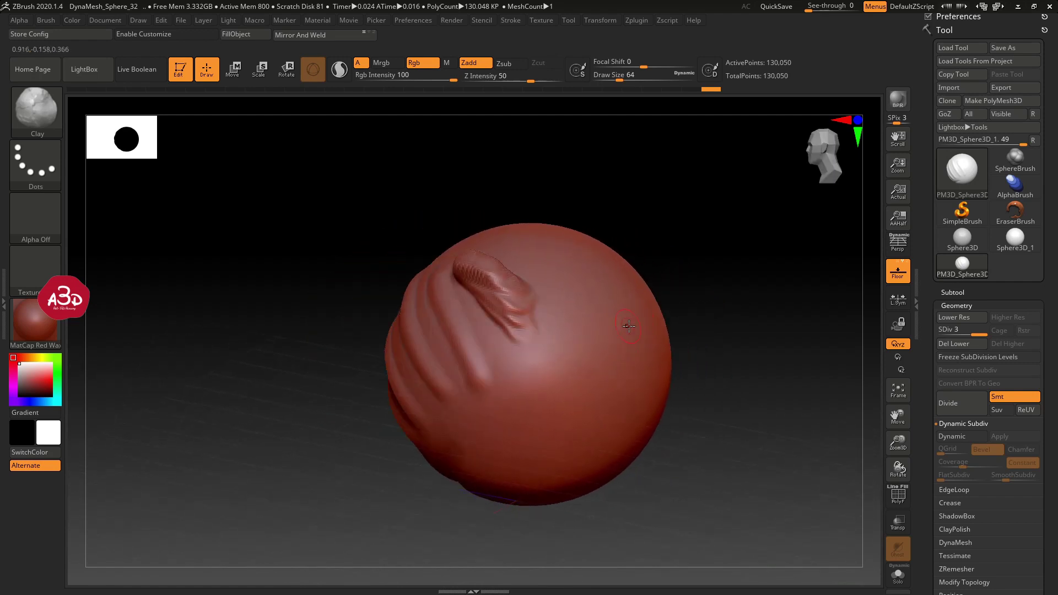
Step: Smooth the clay ridge and re-sculpt it with a sharper crease
key(shift)
mouse_move(496, 272)
shift+mouse_down()
mouse_move(457, 259)
mouse_move(509, 280)
mouse_move(515, 308)
shift+mouse_up()
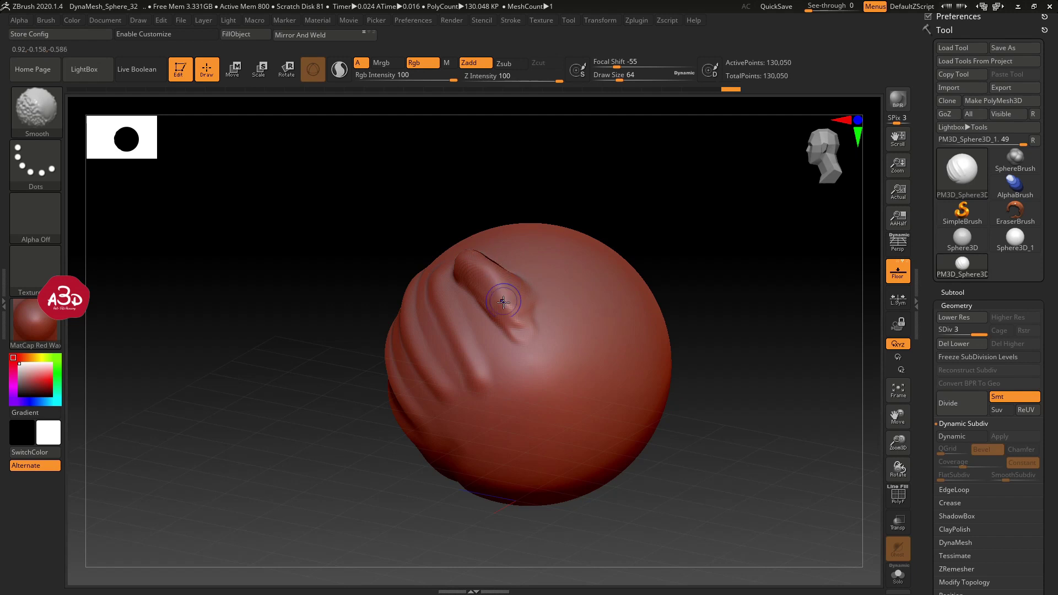
drag(450, 247, 534, 333)
drag(490, 281, 523, 330)
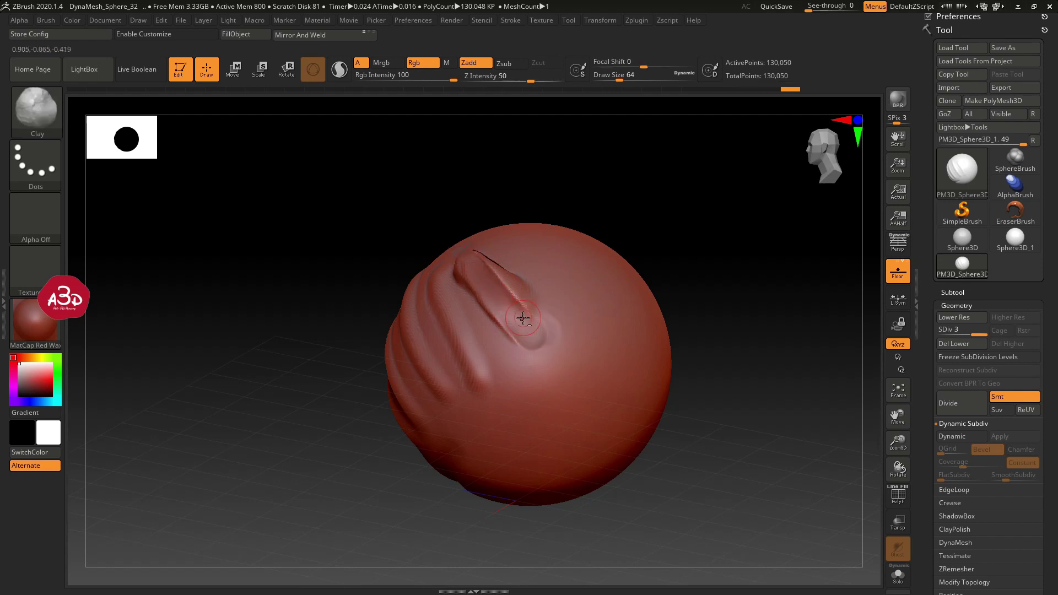
Step: Undo and redo the ridge lobes, then rotate the sphere's smooth top toward the viewer
key(ctrl+z)
key(ctrl+z)
key(ctrl+z)
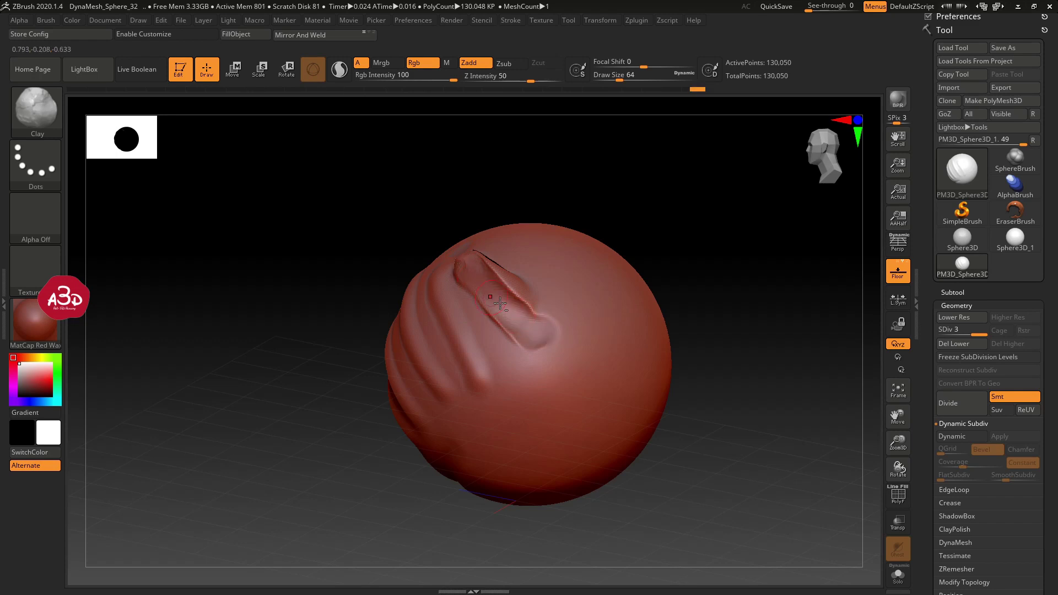
key(ctrl+shift+z)
key(ctrl+shift+z)
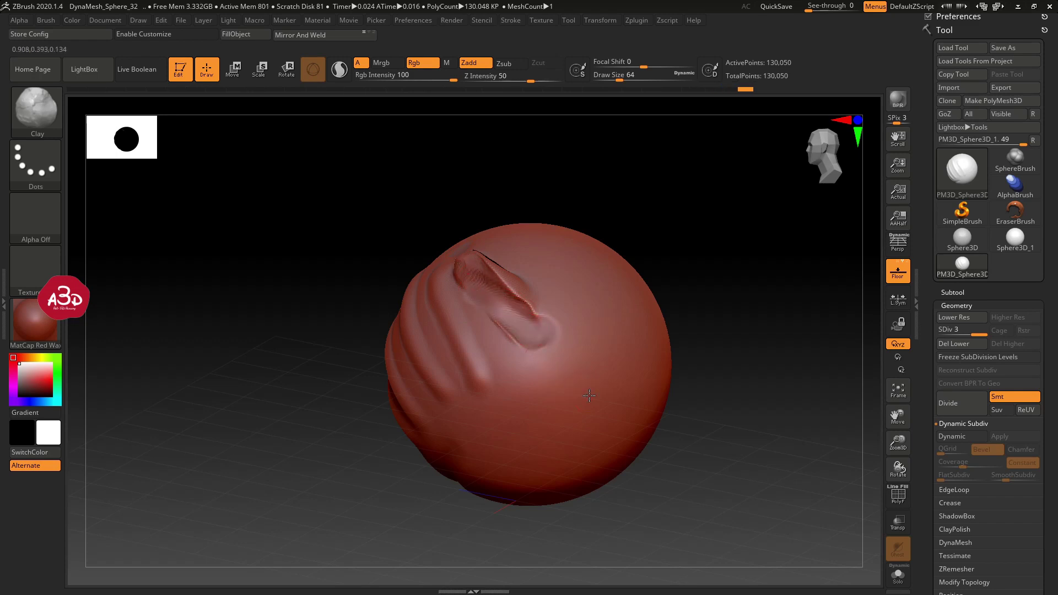
key(ctrl+shift+z)
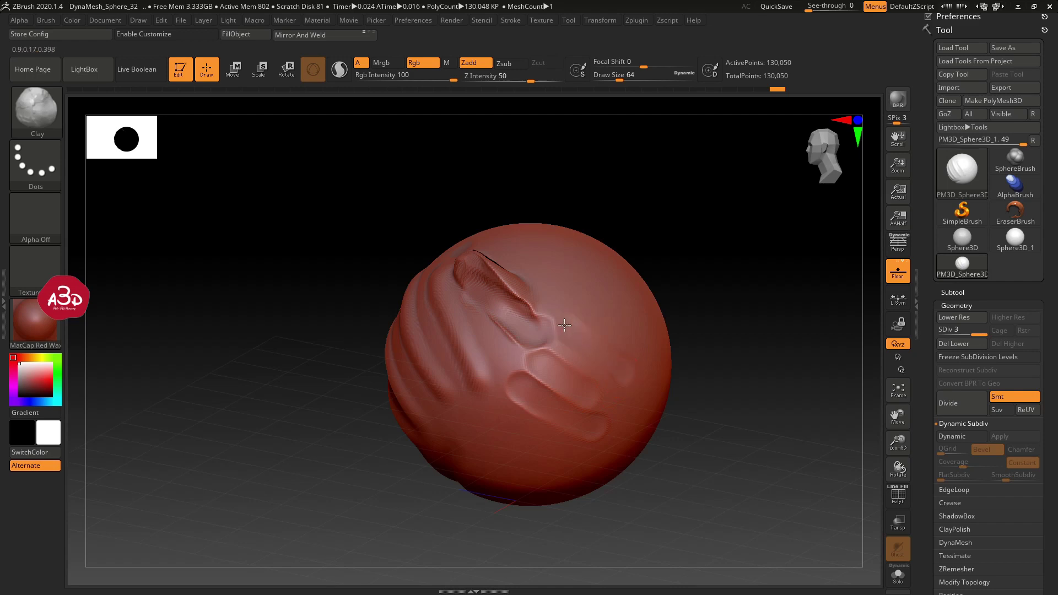
key(ctrl+shift+z)
key(ctrl+shift+z)
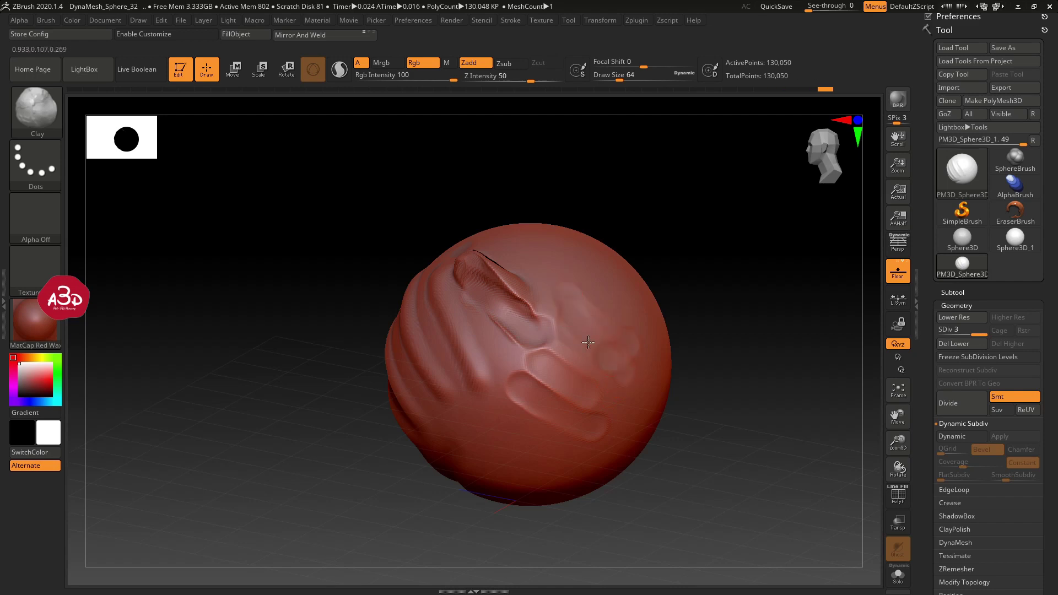
key(ctrl+z)
key(ctrl+z)
key(ctrl+z)
key(ctrl+shift+z)
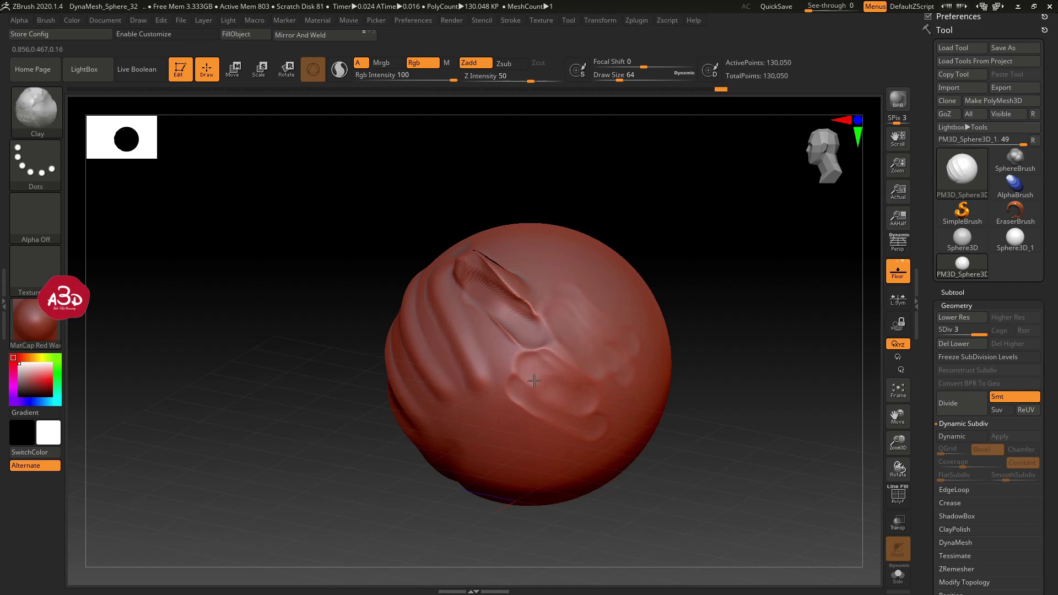
key(ctrl+shift+z)
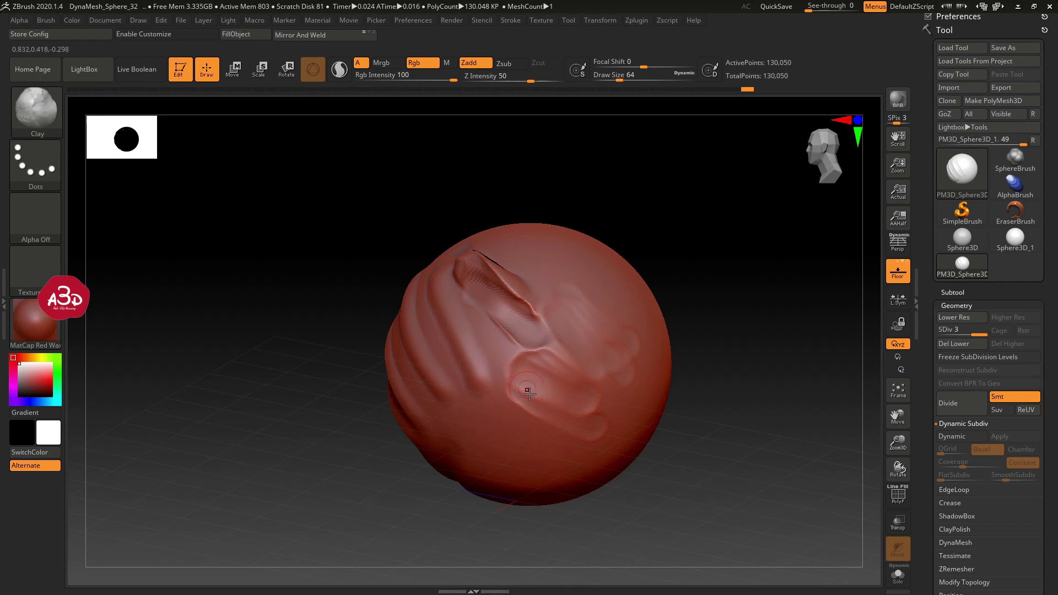
mouse_move(650, 266)
right_down()
mouse_move(635, 314)
mouse_move(654, 359)
right_up()
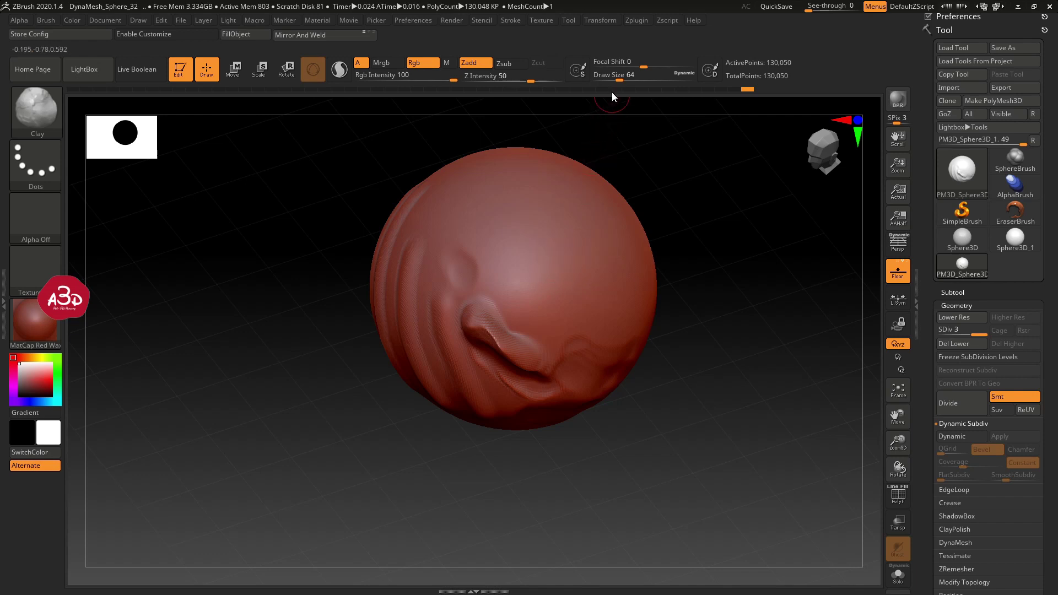
Step: Enlarge the Clay brush, try a plateau stroke on the sphere top, and undo it
drag(620, 79, 660, 79)
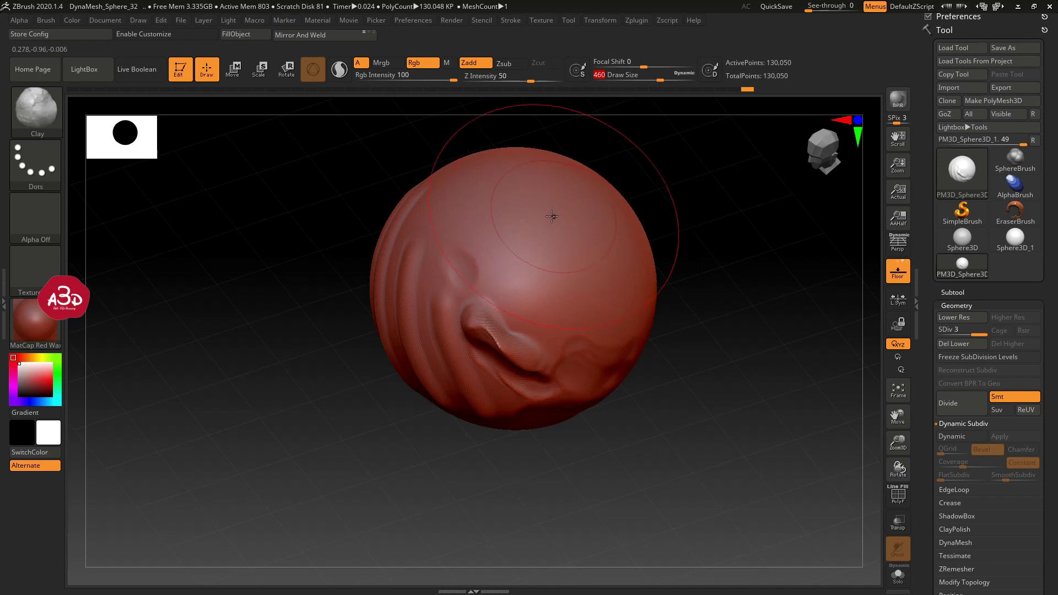
drag(552, 215, 564, 214)
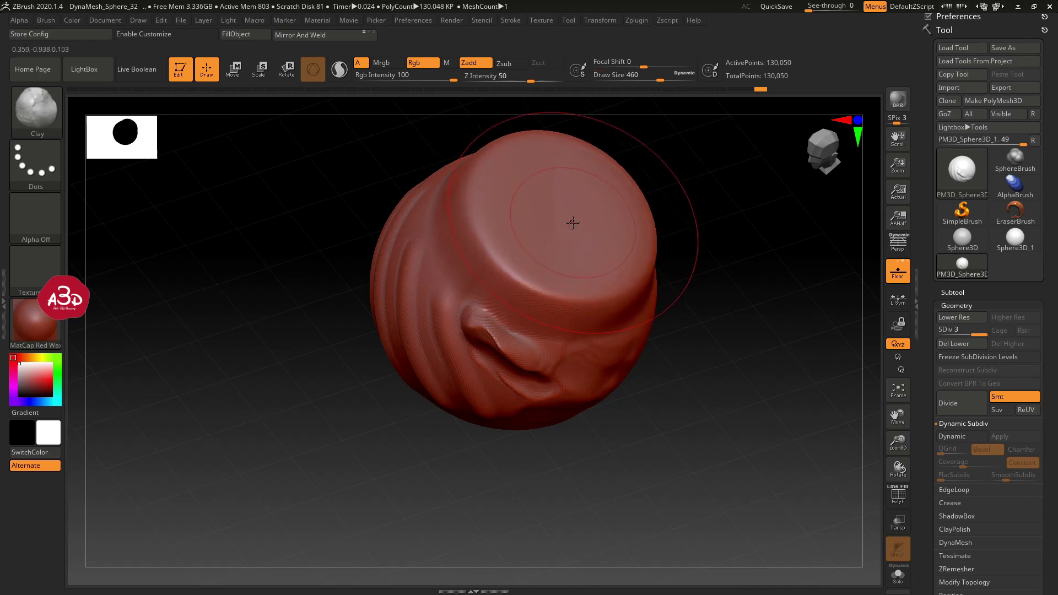
key(ctrl+z)
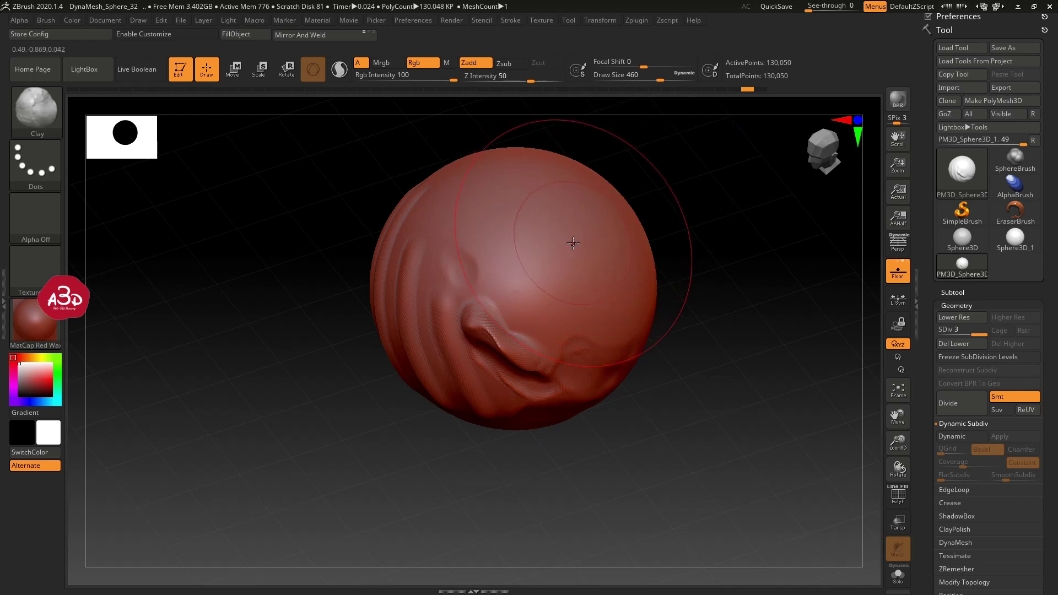
Step: Raise a flat-topped clay disc on the sphere top with a medium brush, then zoom in
drag(659, 75, 602, 78)
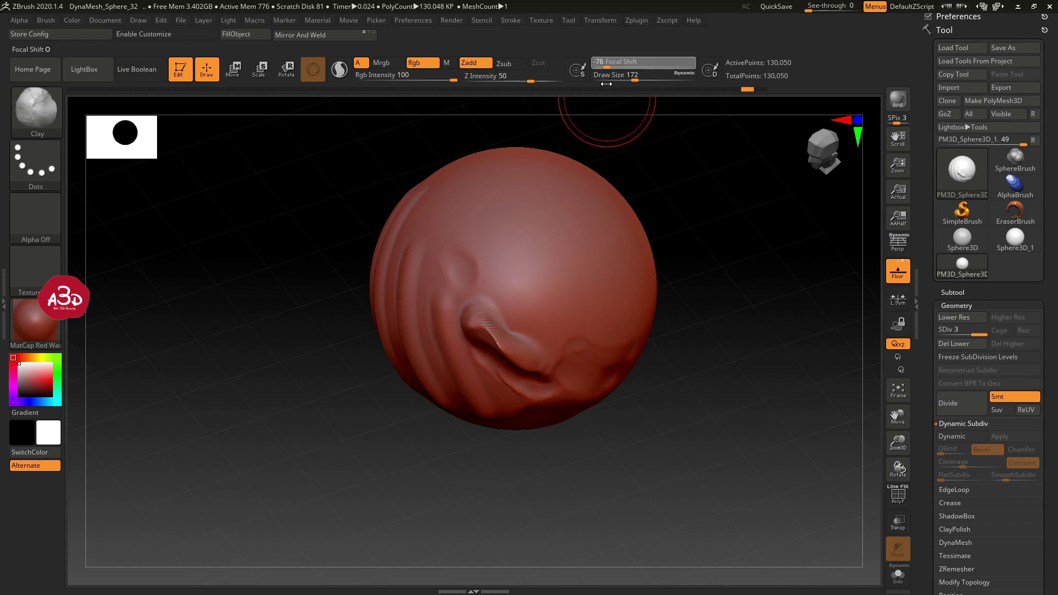
drag(517, 195, 558, 235)
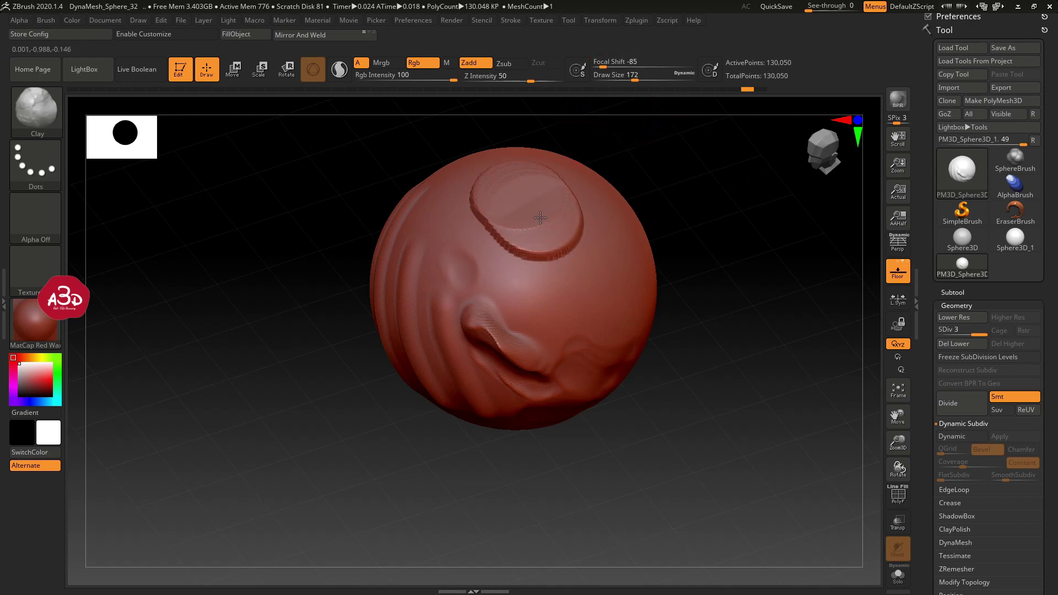
mouse_move(707, 320)
mouse_down()
mouse_move(715, 293)
mouse_move(700, 359)
mouse_up()
mouse_move(734, 255)
mouse_down()
mouse_move(725, 277)
mouse_move(727, 236)
mouse_up()
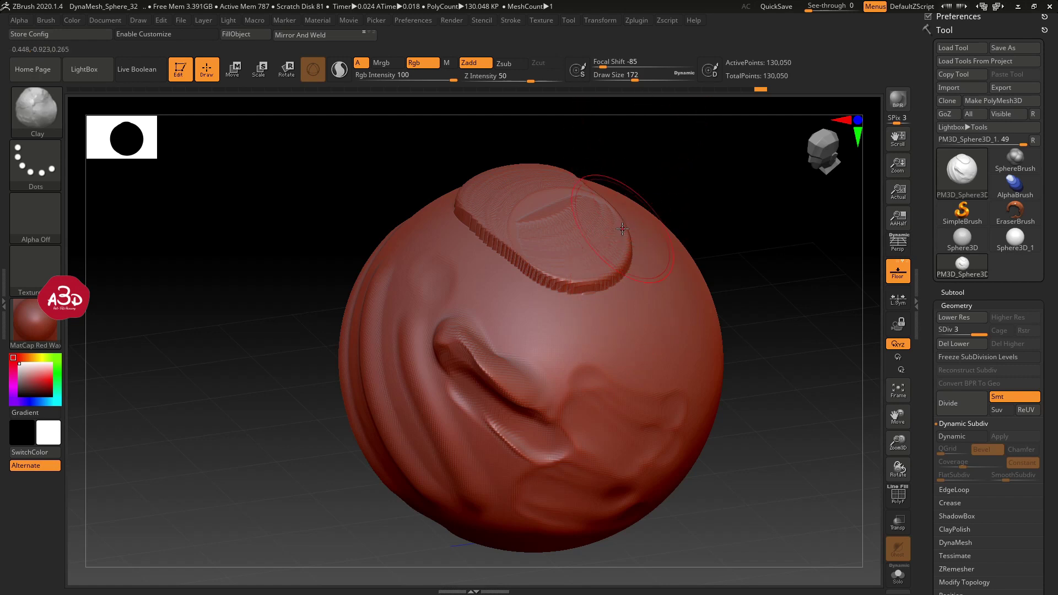
Step: Soften the Clay brush falloff and build a ridge down the sphere's right side, with a bulge beside it
click(634, 67)
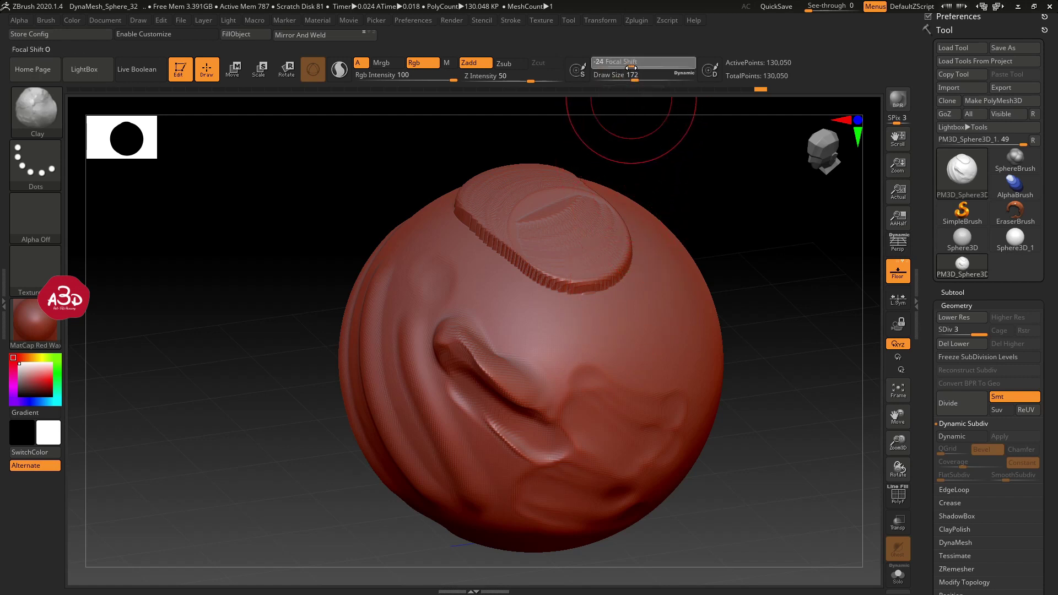
drag(630, 68, 634, 74)
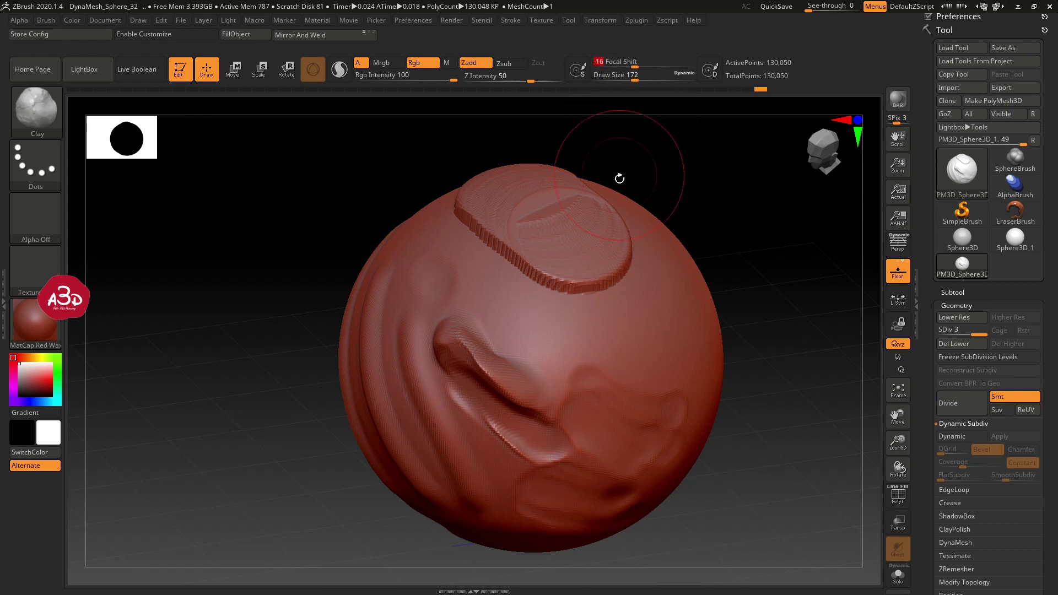
drag(628, 305, 705, 388)
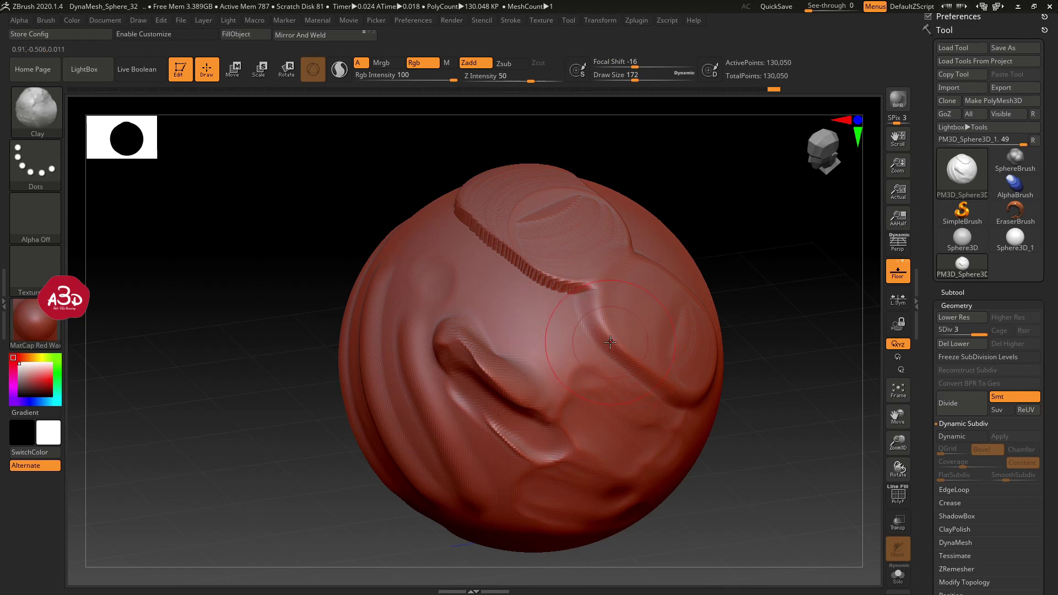
drag(624, 341, 571, 289)
drag(501, 305, 569, 353)
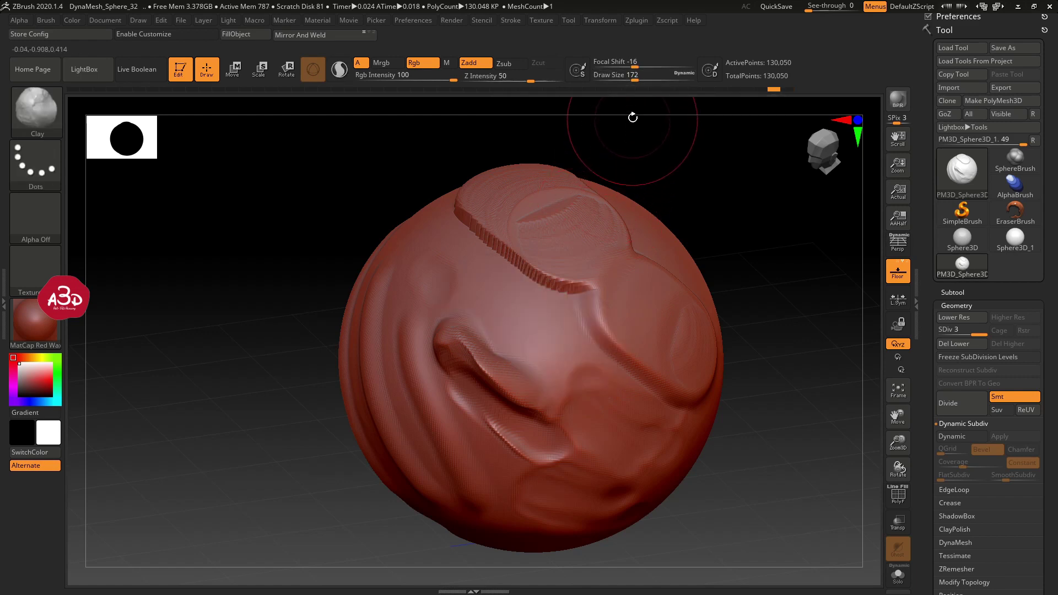
Step: Reduce the brush size to 80 and add capsule-shaped clay strokes across the upper-left area
drag(638, 77, 626, 77)
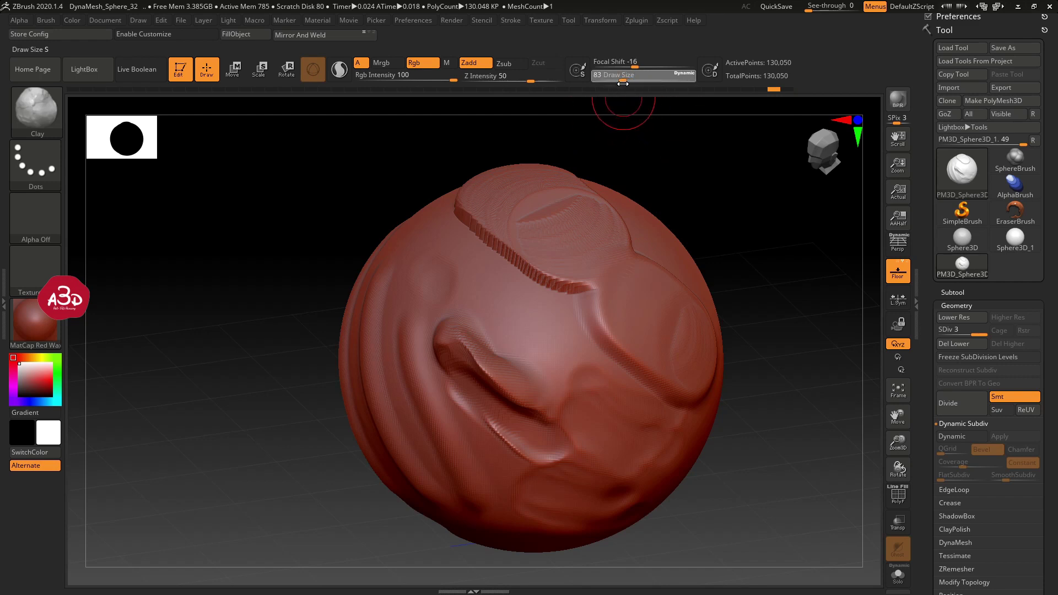
drag(441, 259, 531, 320)
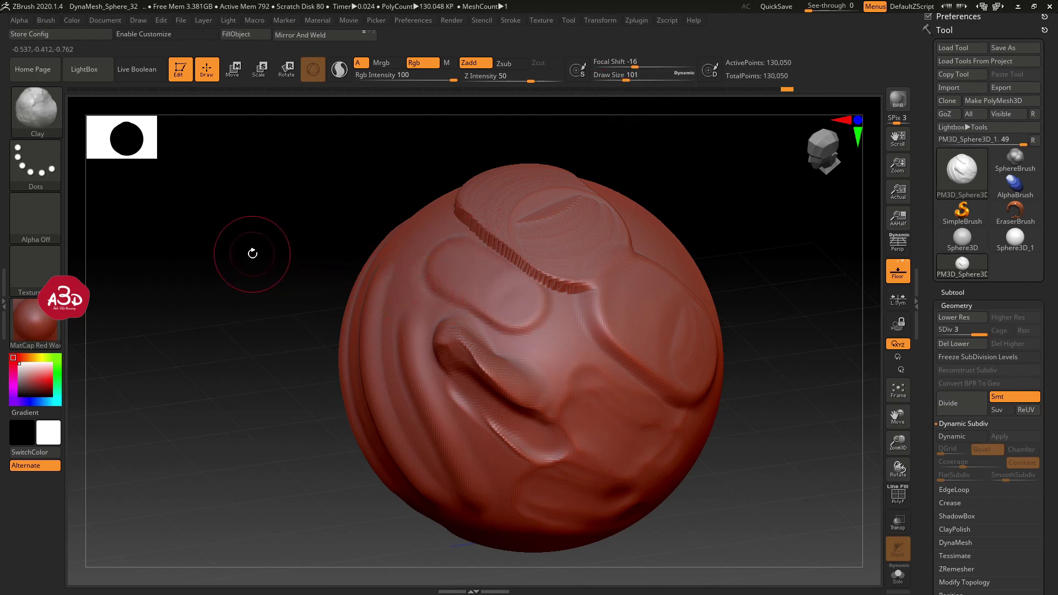
key(space)
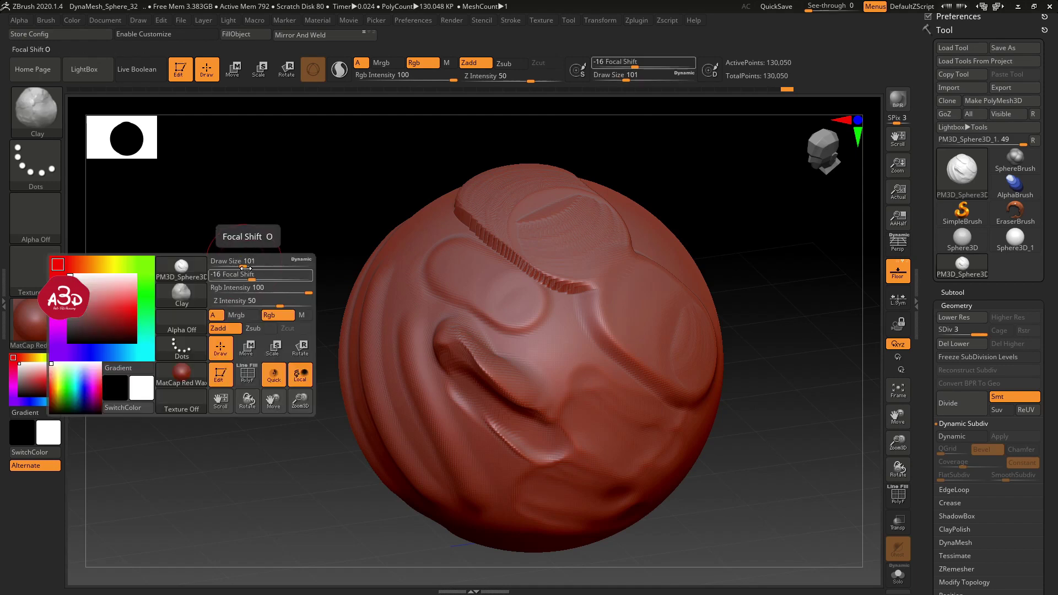
mouse_move(241, 267)
mouse_down()
mouse_move(254, 279)
mouse_move(237, 278)
mouse_move(256, 280)
mouse_up()
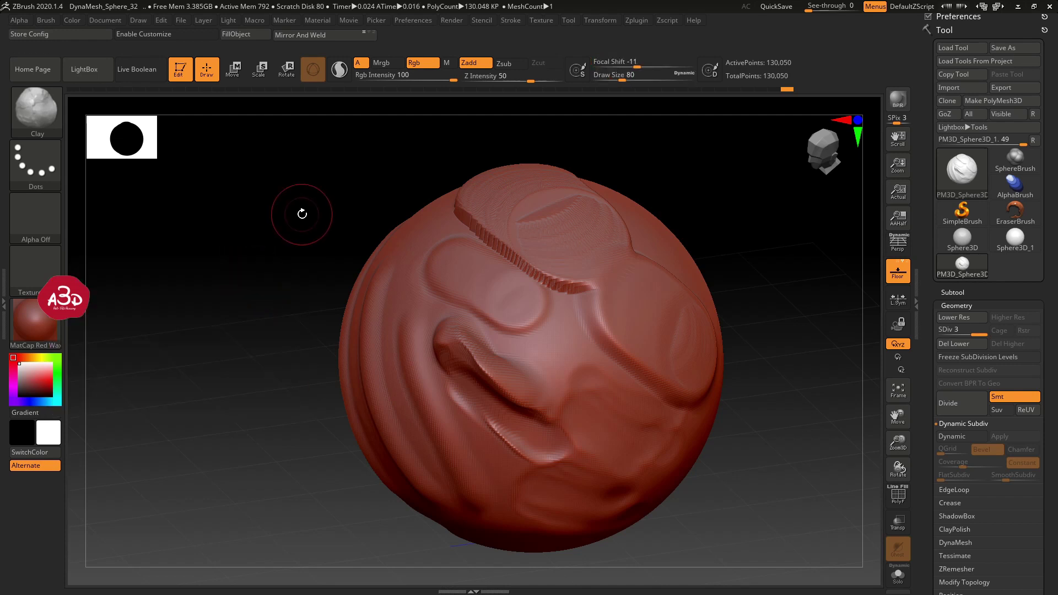
drag(409, 256, 563, 348)
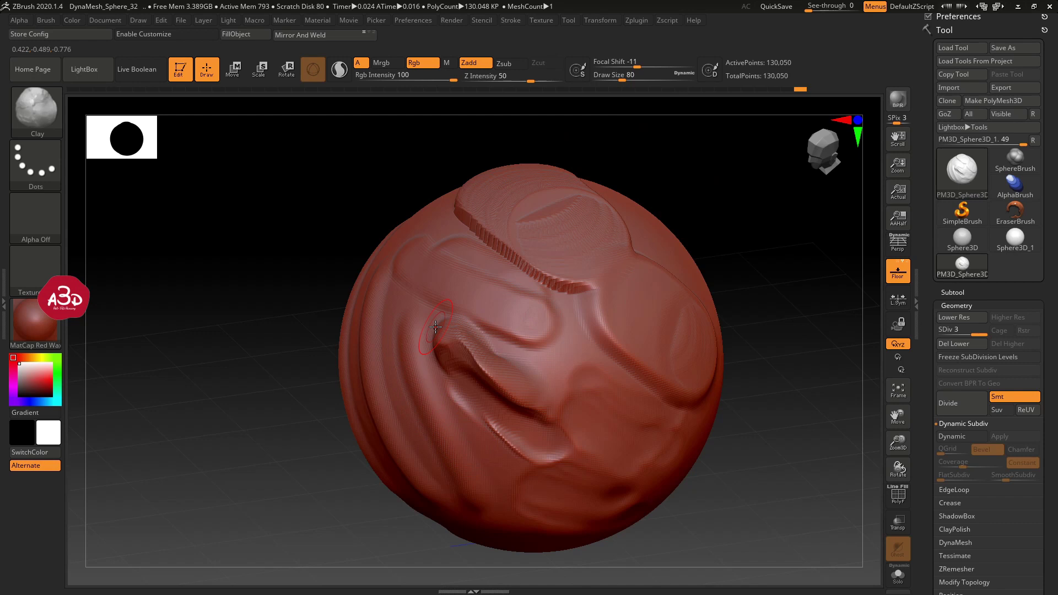
Step: Reset the brush size to 87 and add parallel diagonal clay strokes around the sphere's centre
key(s)
key(s)
key(s)
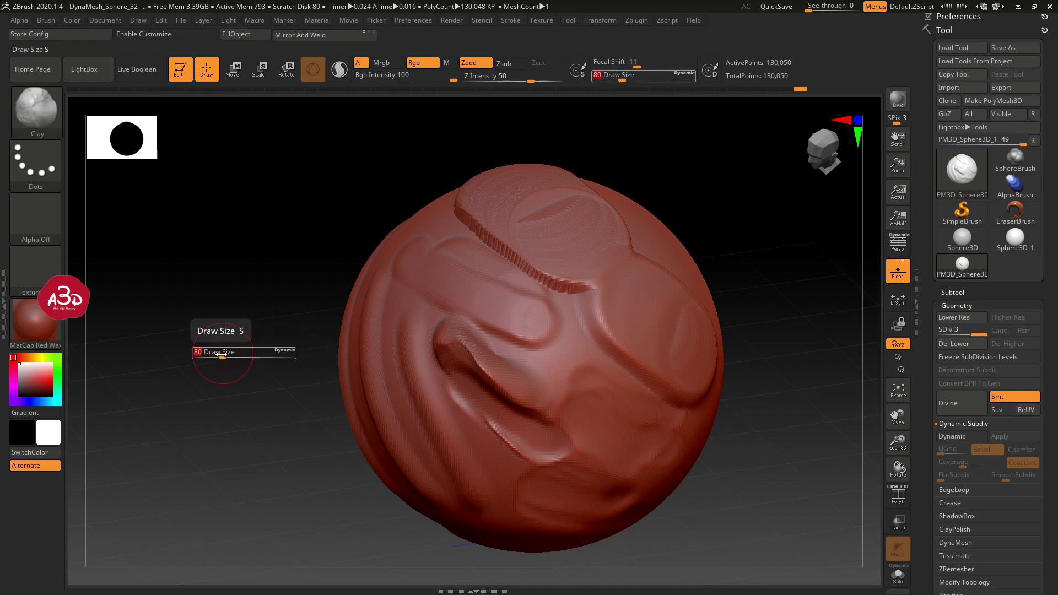
key(s)
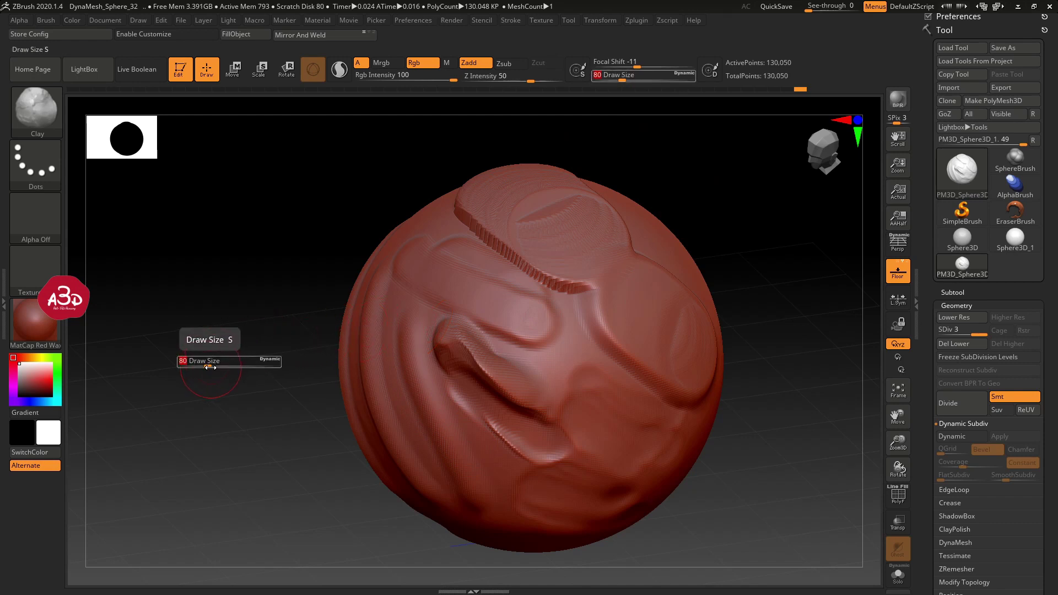
drag(210, 366, 211, 379)
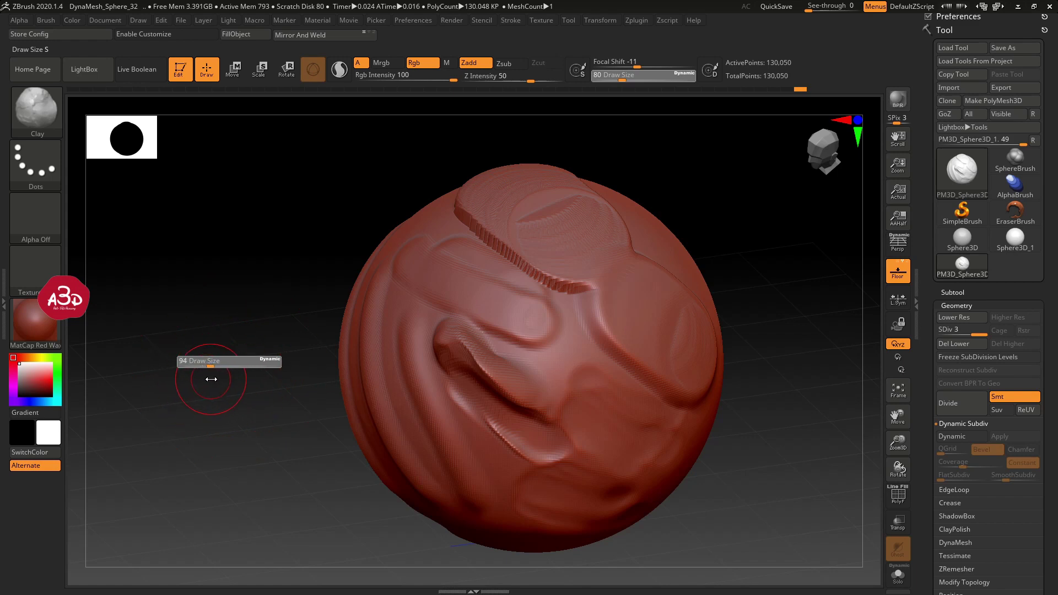
drag(211, 379, 208, 385)
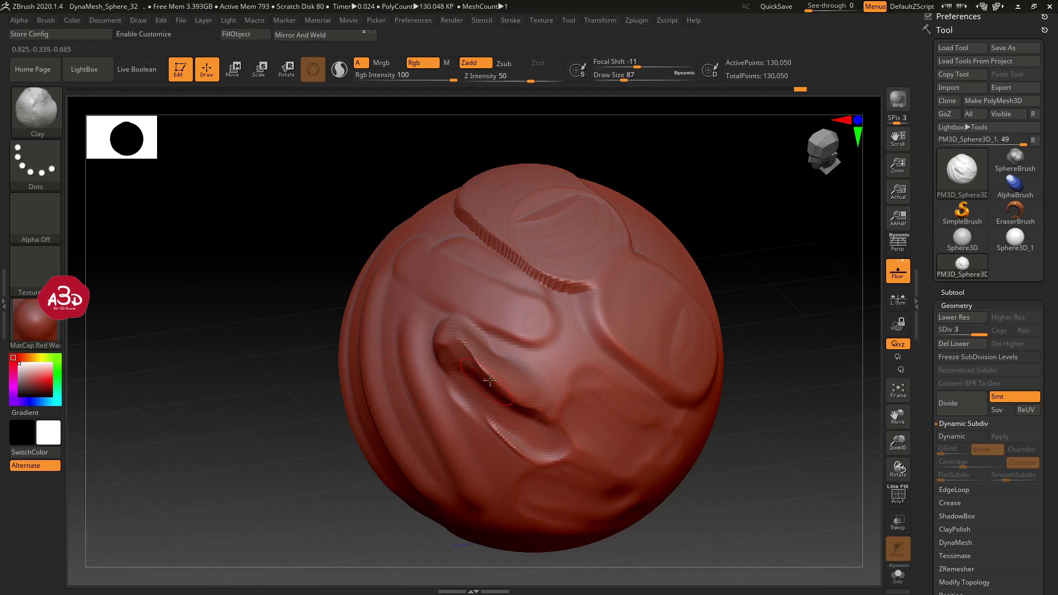
drag(462, 284, 634, 385)
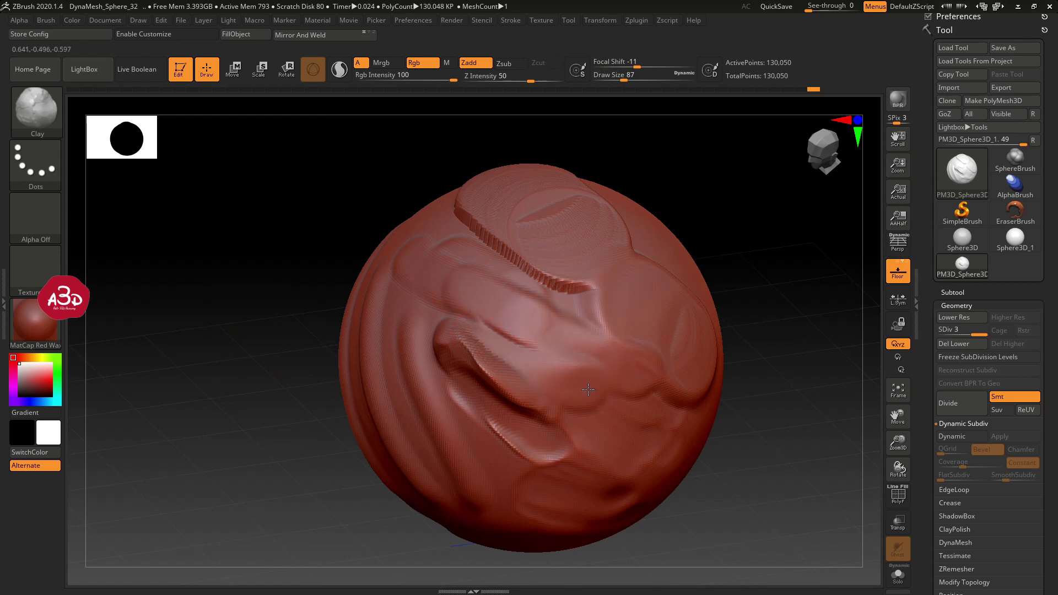
mouse_move(738, 309)
mouse_down()
mouse_move(766, 237)
mouse_move(501, 282)
mouse_move(619, 467)
mouse_move(438, 338)
mouse_up()
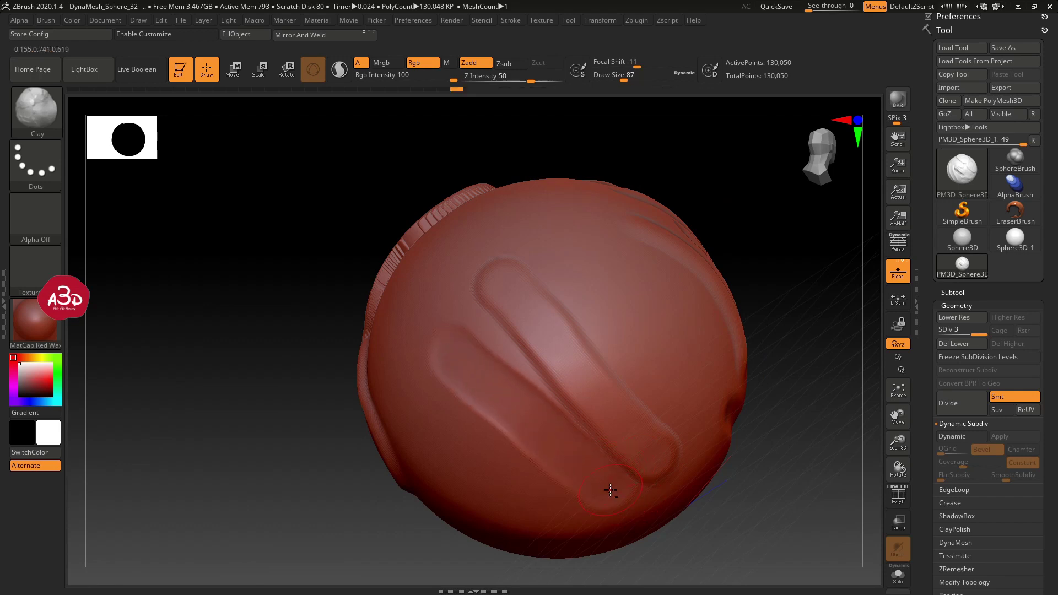
drag(628, 502, 427, 356)
mouse_move(514, 292)
mouse_down()
mouse_move(601, 402)
mouse_move(622, 468)
mouse_move(436, 372)
mouse_up()
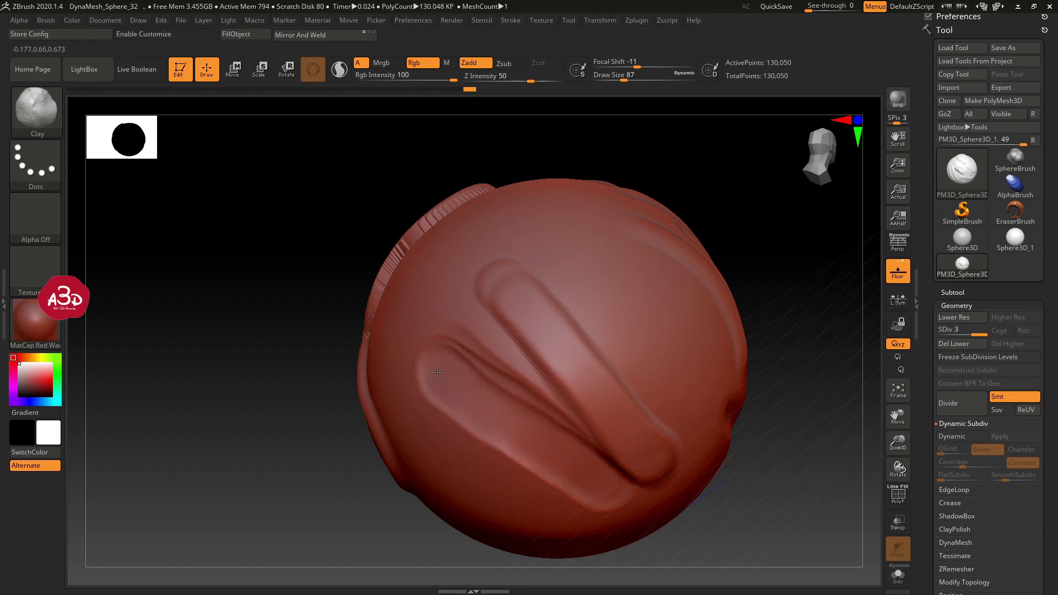
Step: Smooth the crease between the two diagonal strokes and orbit to another side
key(shift)
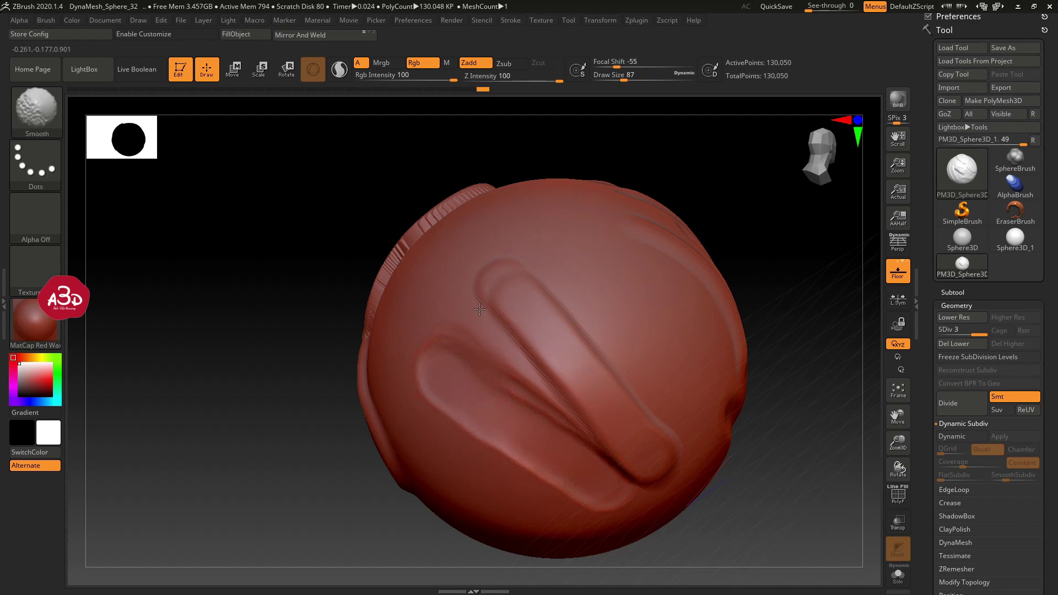
shift+drag(532, 391, 565, 422)
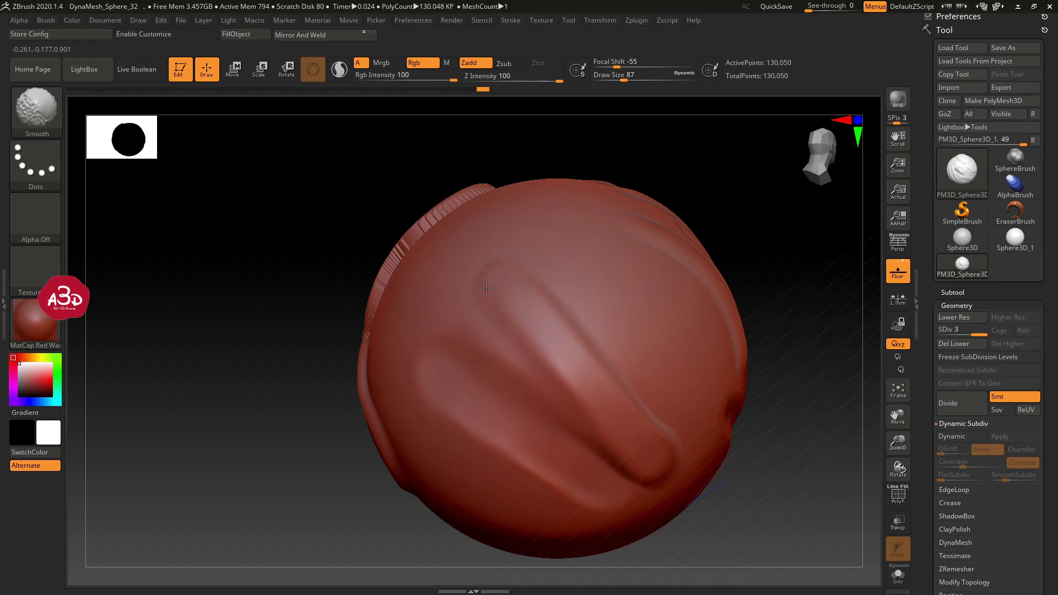
drag(224, 299, 274, 265)
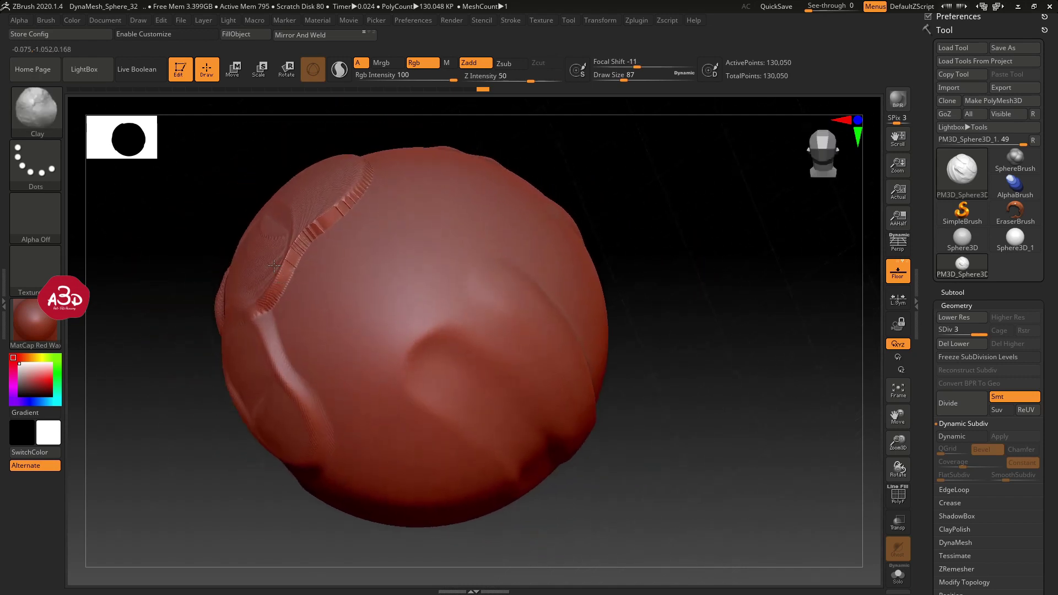
Step: Smooth the sharp side ridge and turn the sphere to show its densely ridged side
shift+drag(358, 190, 286, 278)
drag(181, 358, 508, 365)
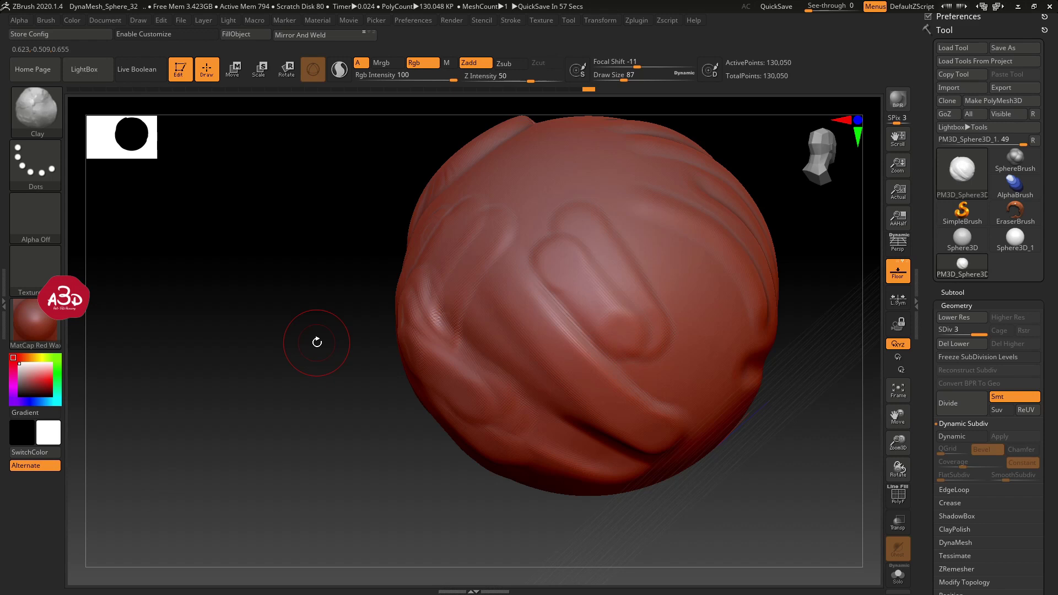
Step: Keep Clay as the brush and add a diagonal clay ridge across the sphere
key(b)
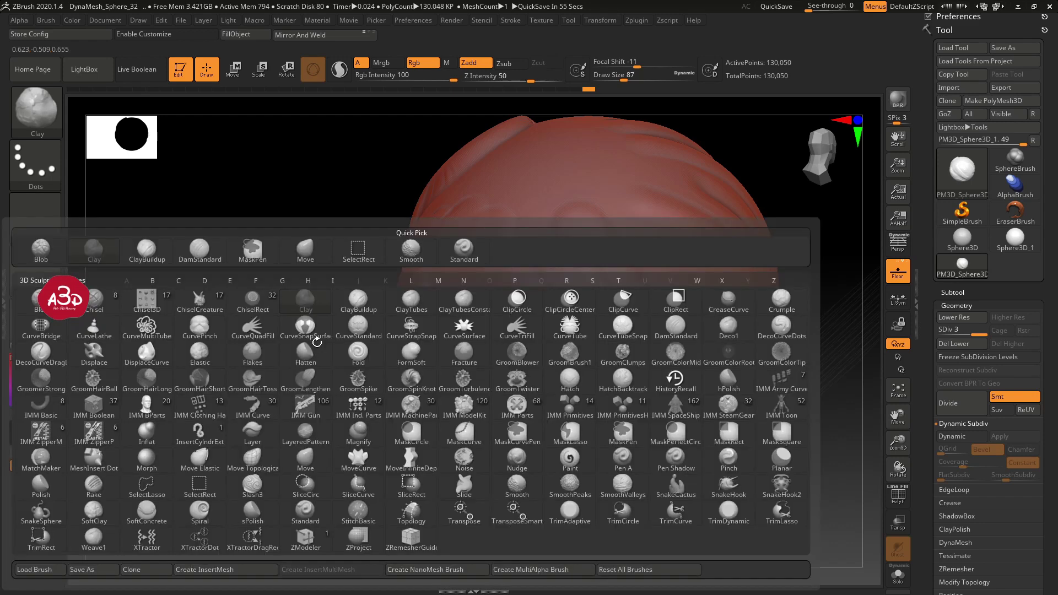
key(c)
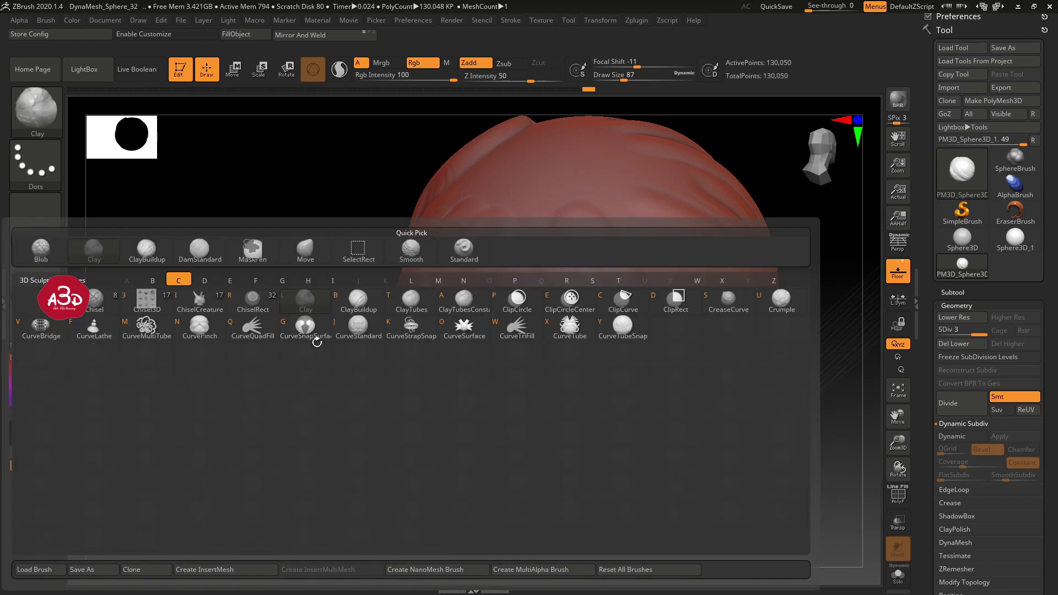
key(l)
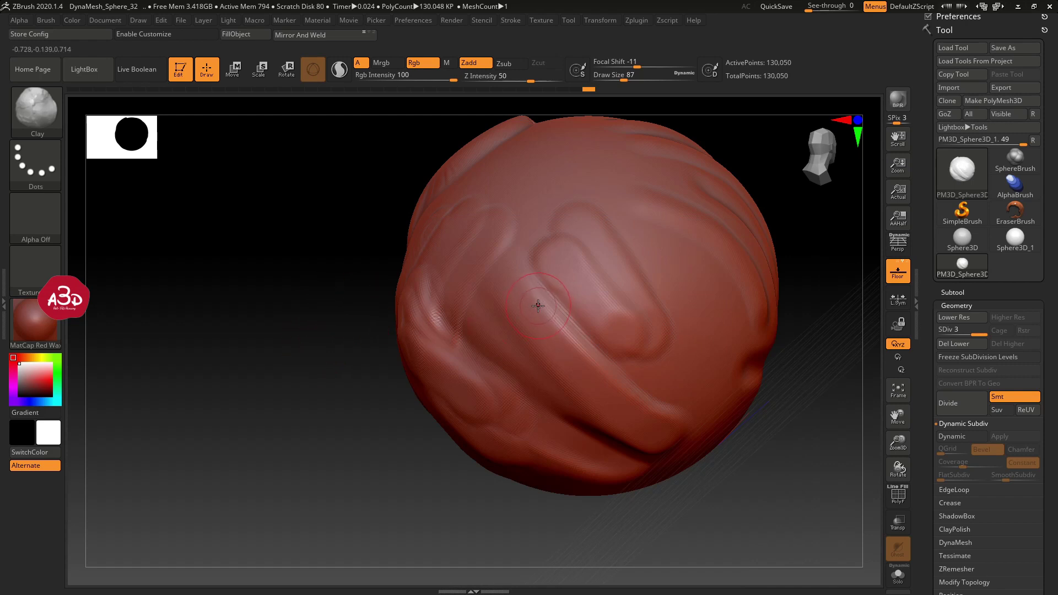
drag(480, 232, 608, 358)
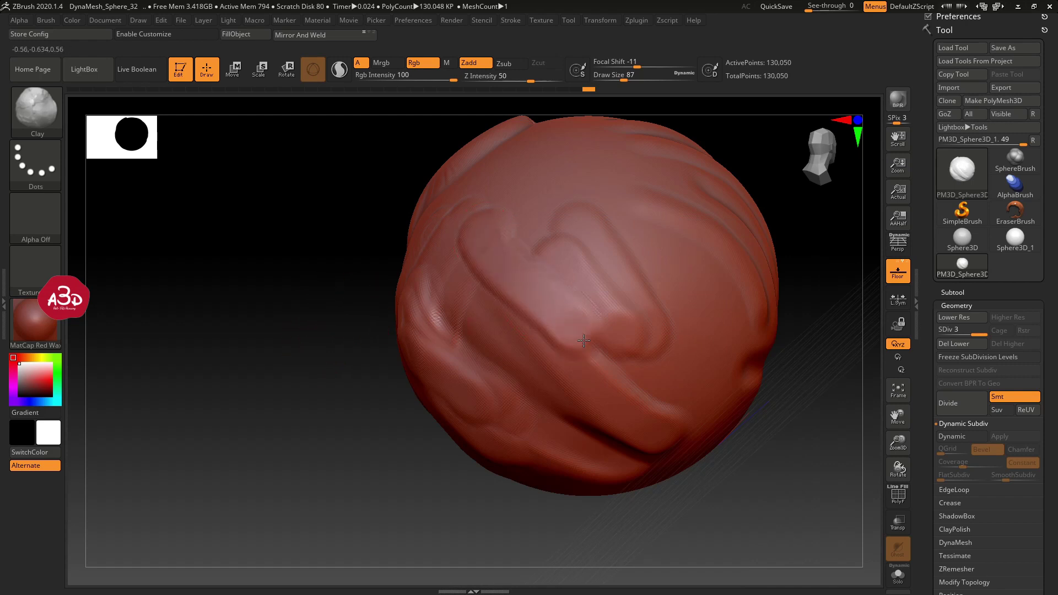
Step: Switch to the Standard brush and raise a diagonal stroke across the sphere
key(b)
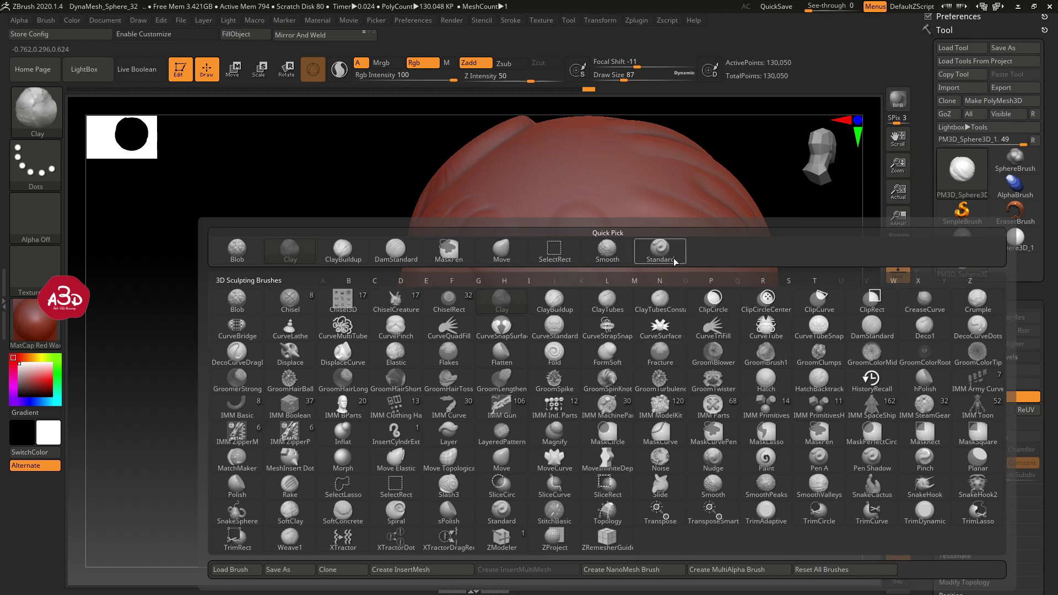
click(660, 249)
mouse_move(521, 172)
mouse_down()
mouse_move(690, 325)
mouse_move(708, 382)
mouse_up()
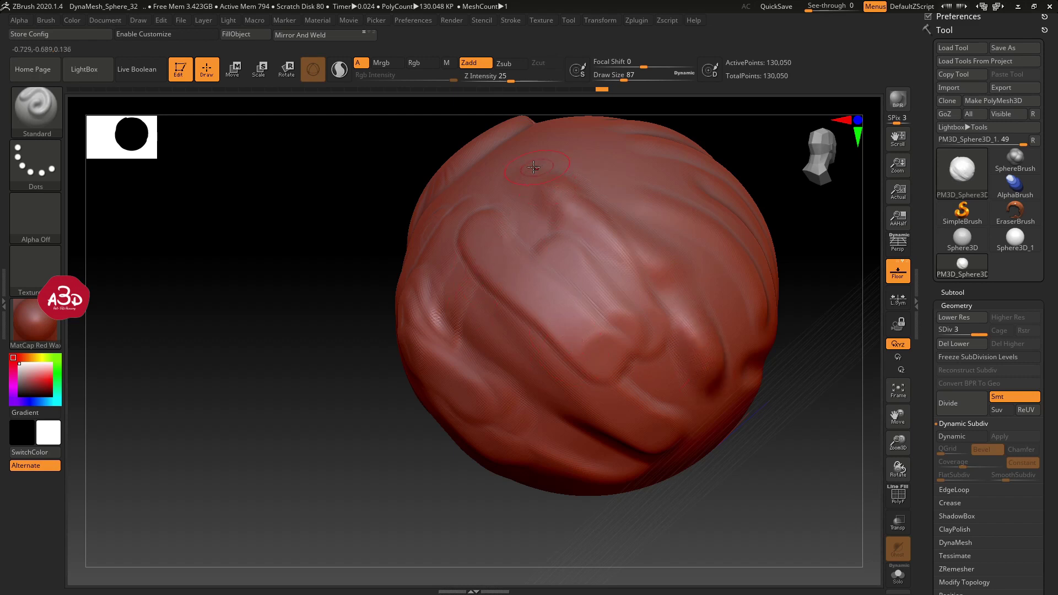
Step: Raise Standard strokes on the sphere's upper and upper-right areas, then rotate the view
mouse_move(534, 167)
mouse_down()
mouse_move(564, 155)
mouse_move(512, 206)
mouse_up()
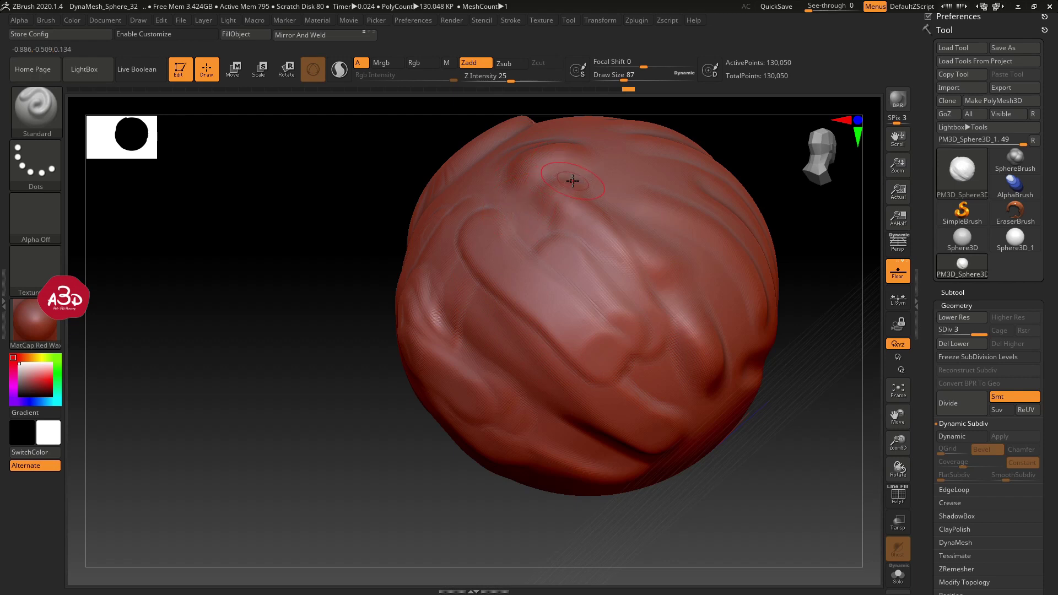
drag(631, 172, 584, 201)
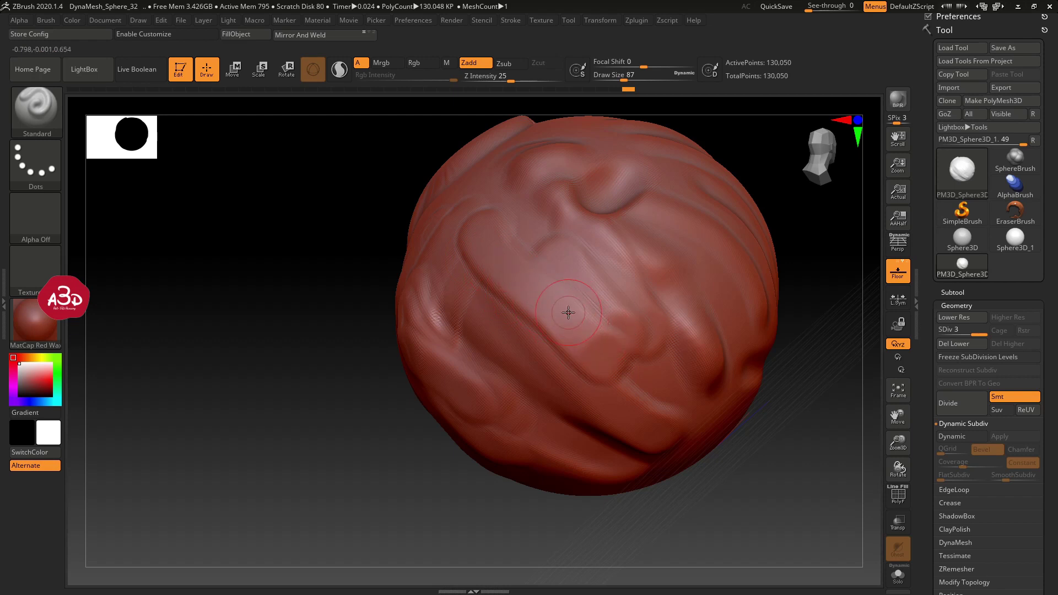
mouse_move(290, 370)
mouse_down()
mouse_move(298, 337)
mouse_move(300, 351)
mouse_up()
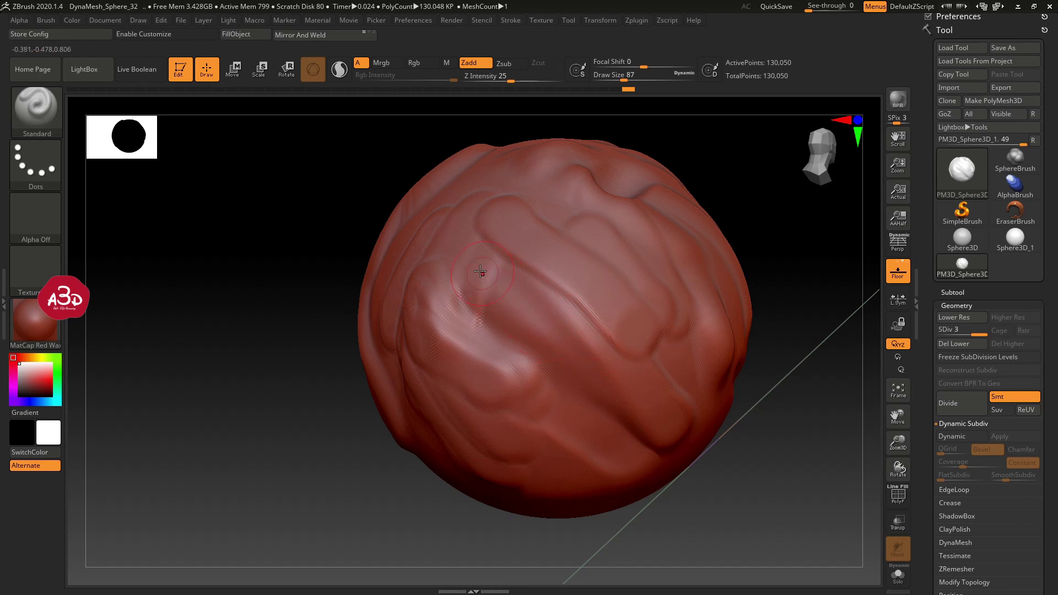
Step: Build a diagonal ridge with repeated Standard strokes, carve it into a deep groove, then rotate
drag(442, 268, 584, 358)
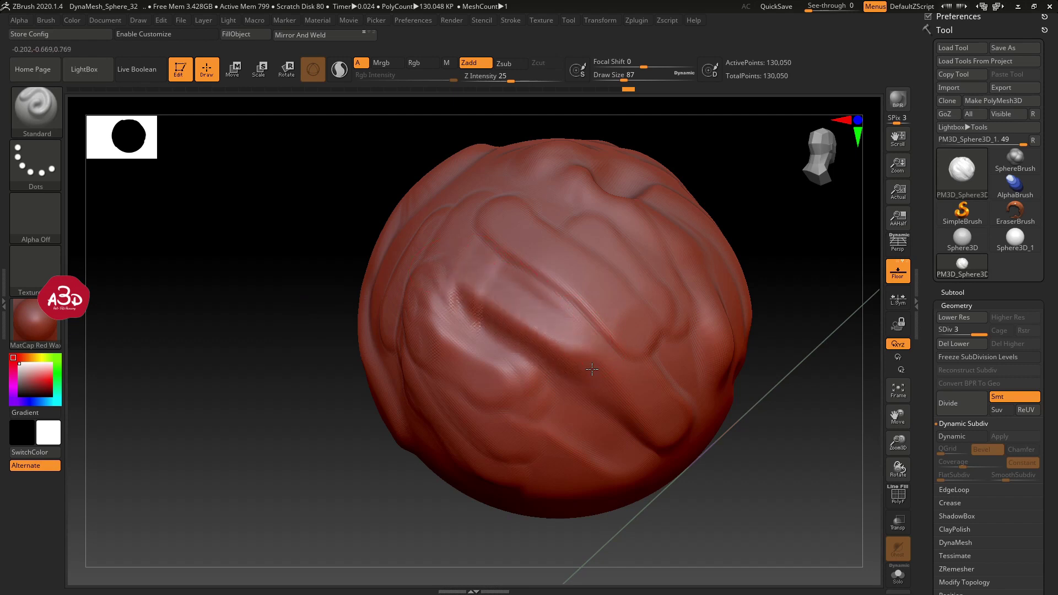
drag(468, 281, 600, 369)
drag(435, 273, 576, 353)
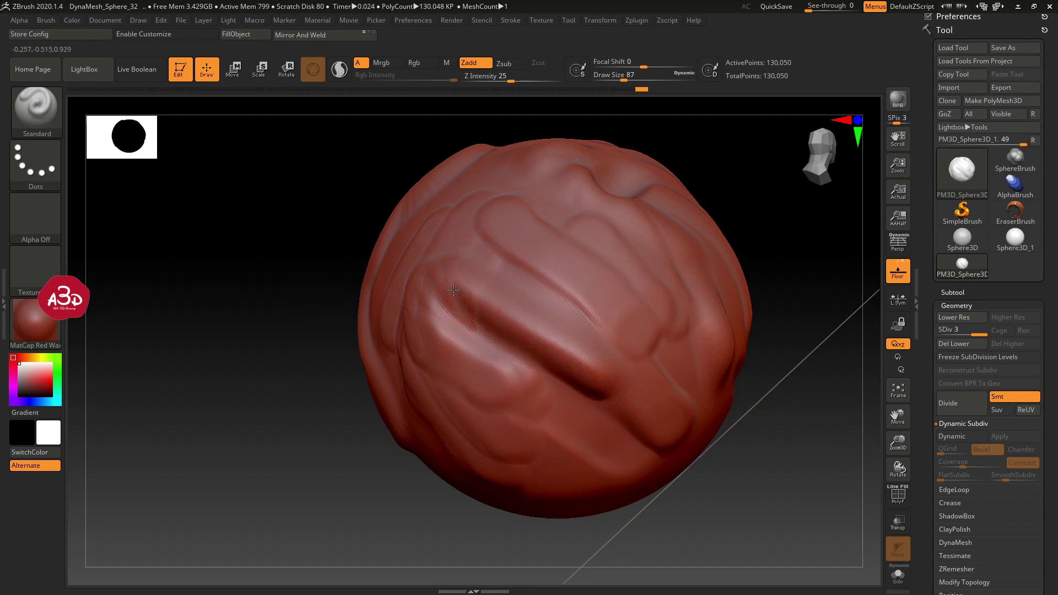
alt+drag(449, 287, 612, 385)
mouse_move(485, 305)
alt+mouse_down()
mouse_move(612, 376)
mouse_move(485, 308)
alt+mouse_up()
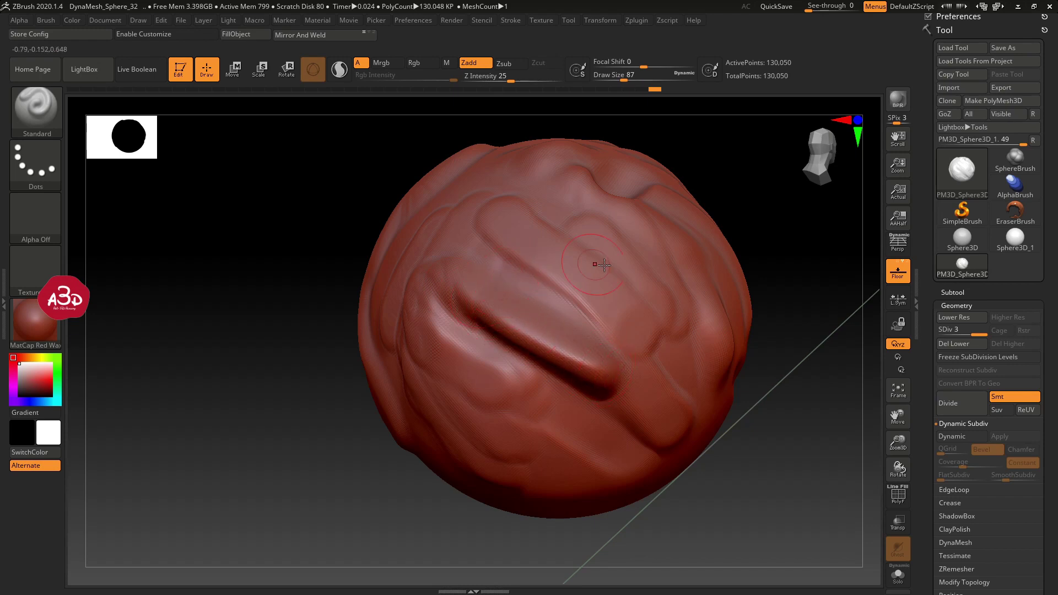
drag(763, 243, 771, 317)
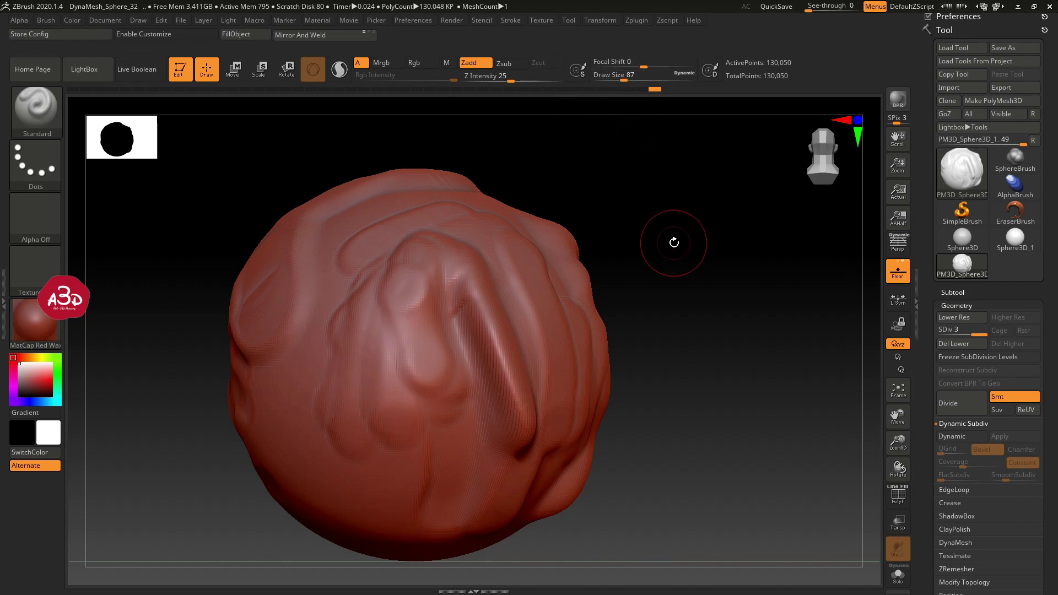
Step: Raise Z Intensity to 81 and sculpt three finger-like raised forms across the sphere
right_click(673, 242)
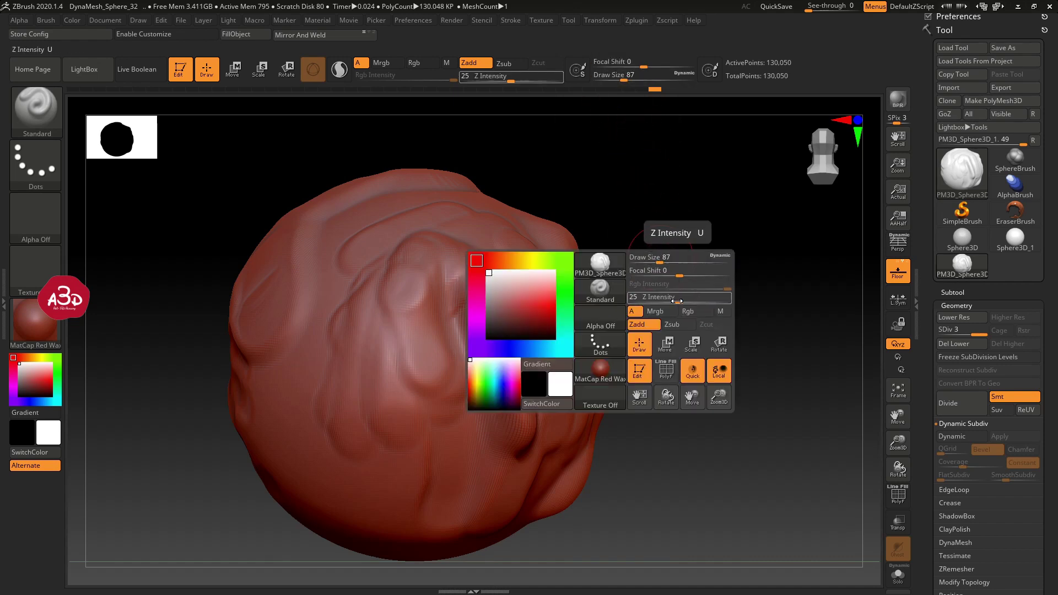
drag(676, 300, 718, 301)
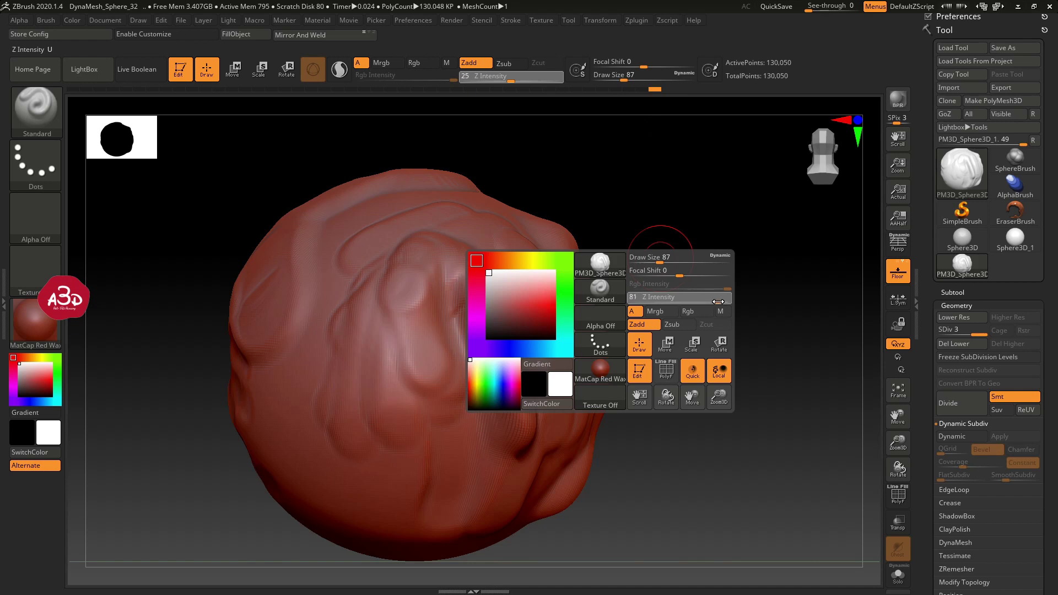
drag(421, 253, 512, 405)
drag(317, 264, 378, 365)
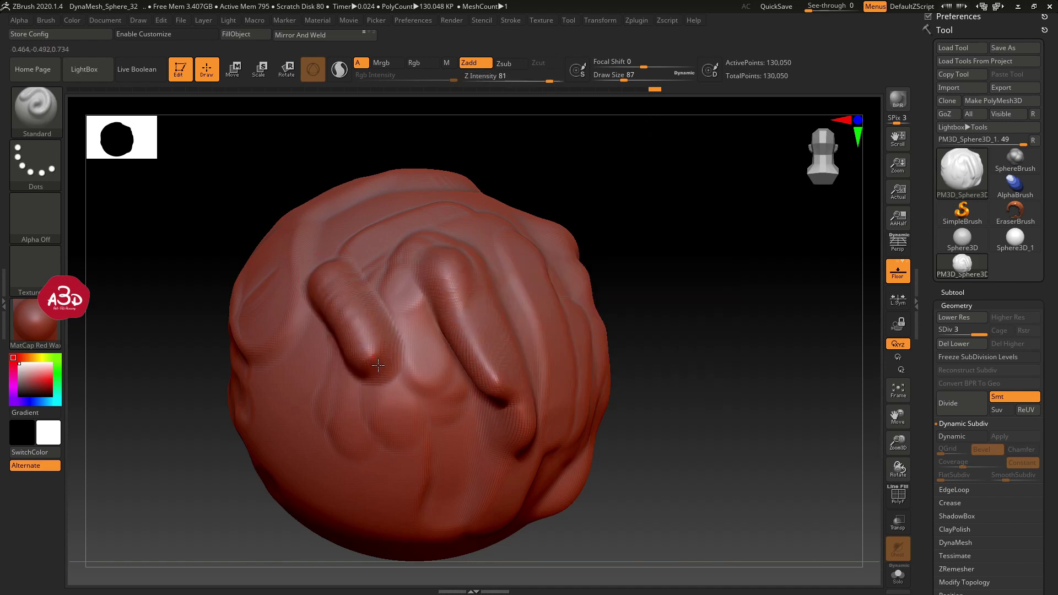
right_click(663, 300)
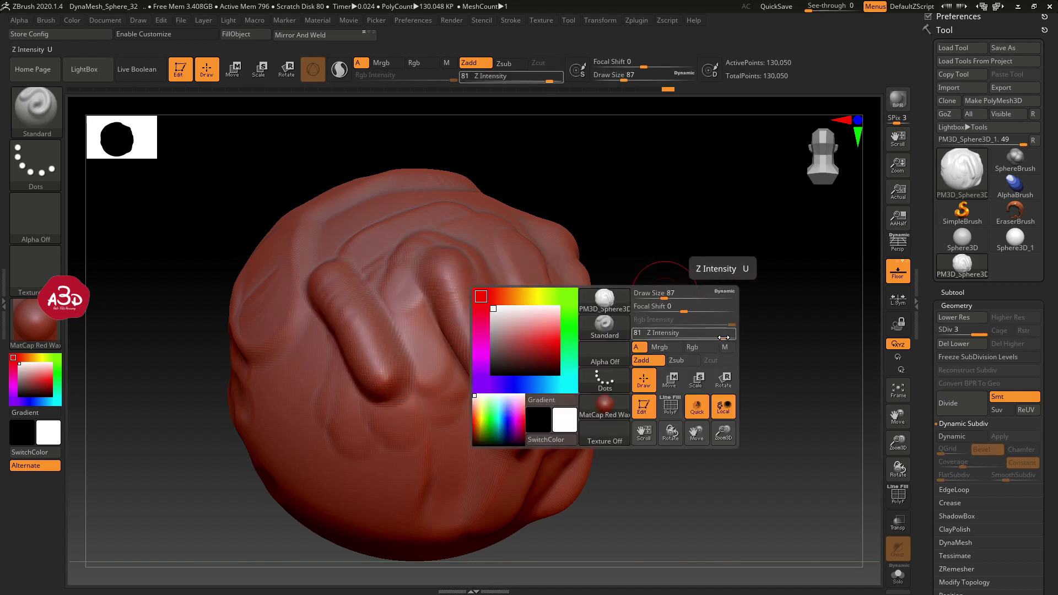
drag(317, 355, 358, 464)
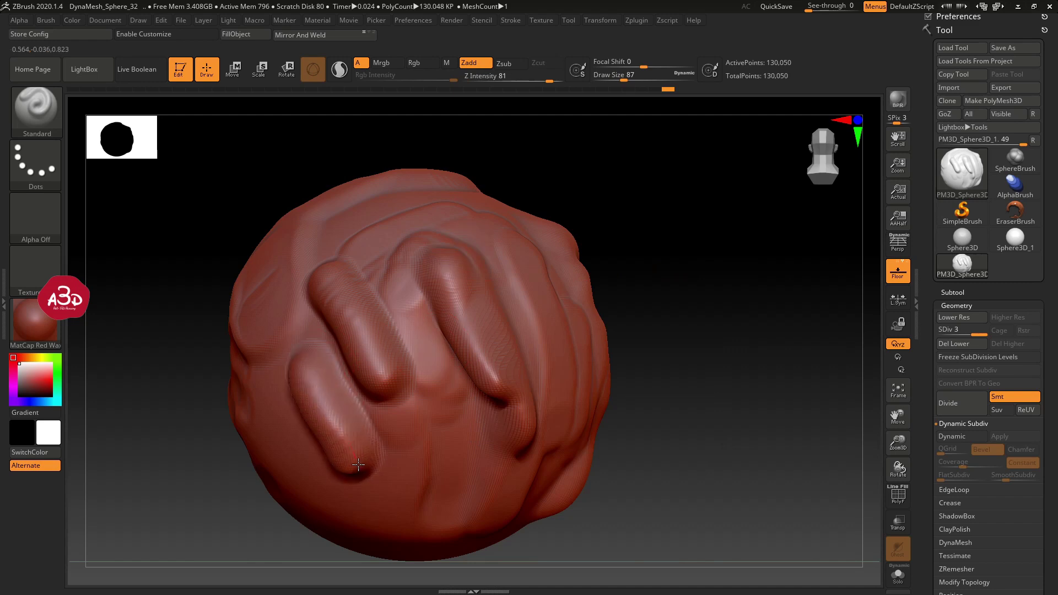
Step: Drop Z Intensity to 4, then nudge it up, to define the lower finger form
right_click(661, 306)
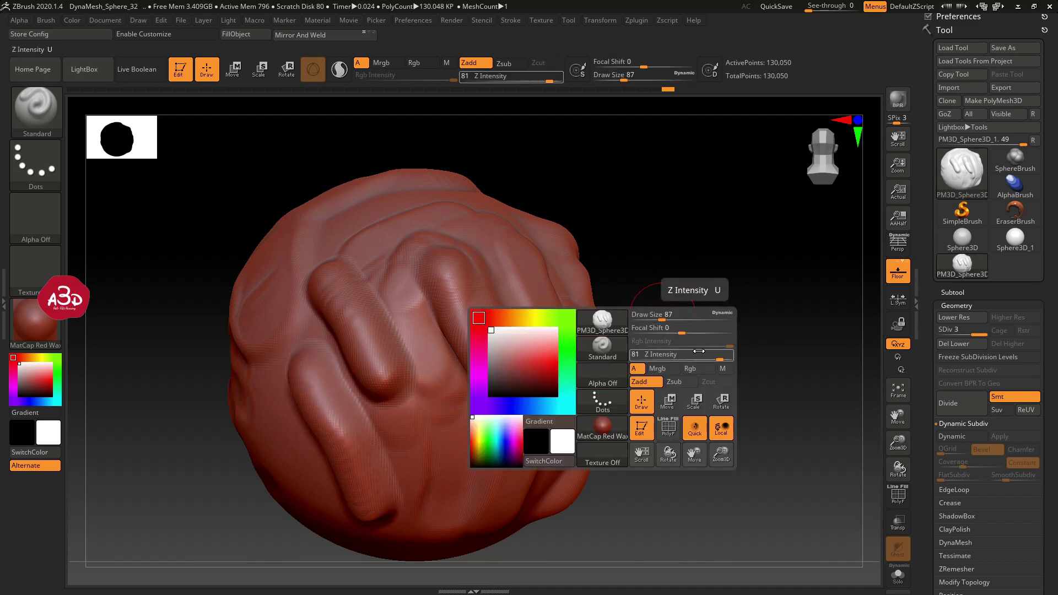
drag(698, 354, 639, 357)
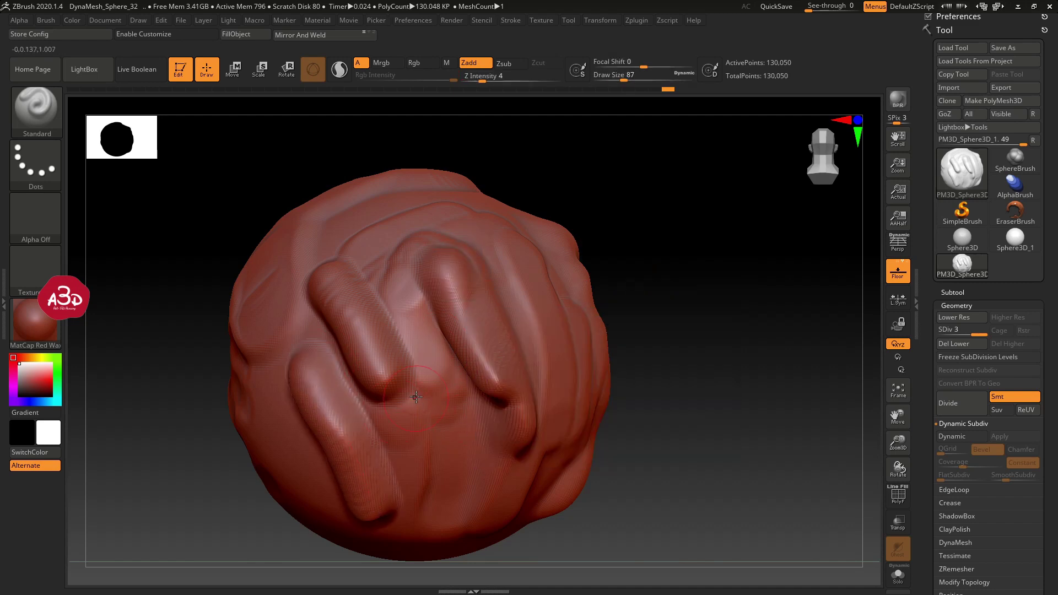
drag(416, 396, 459, 470)
right_click(647, 268)
drag(634, 324, 675, 324)
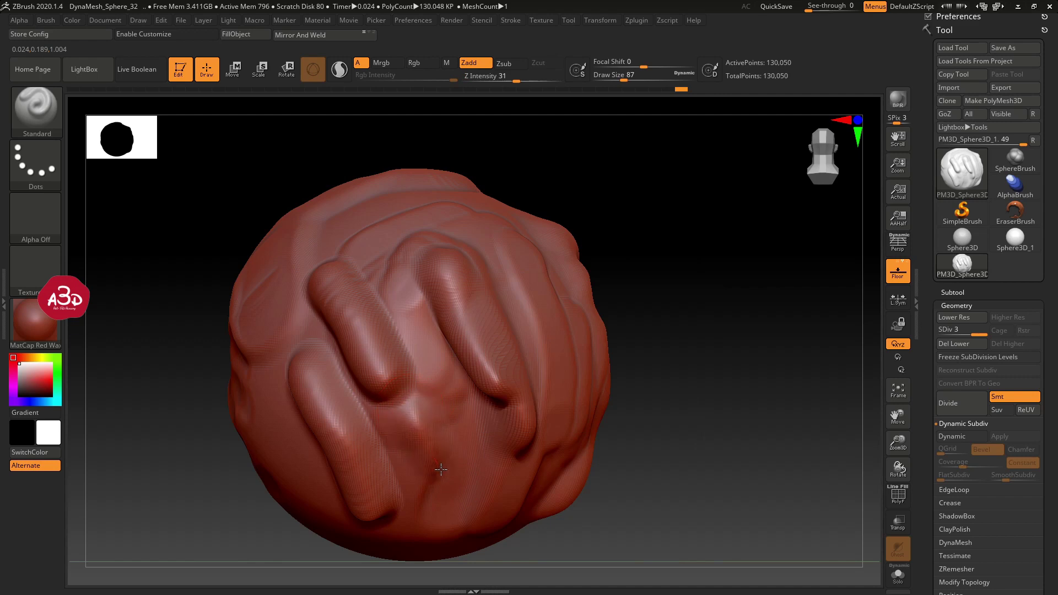
drag(448, 493, 403, 414)
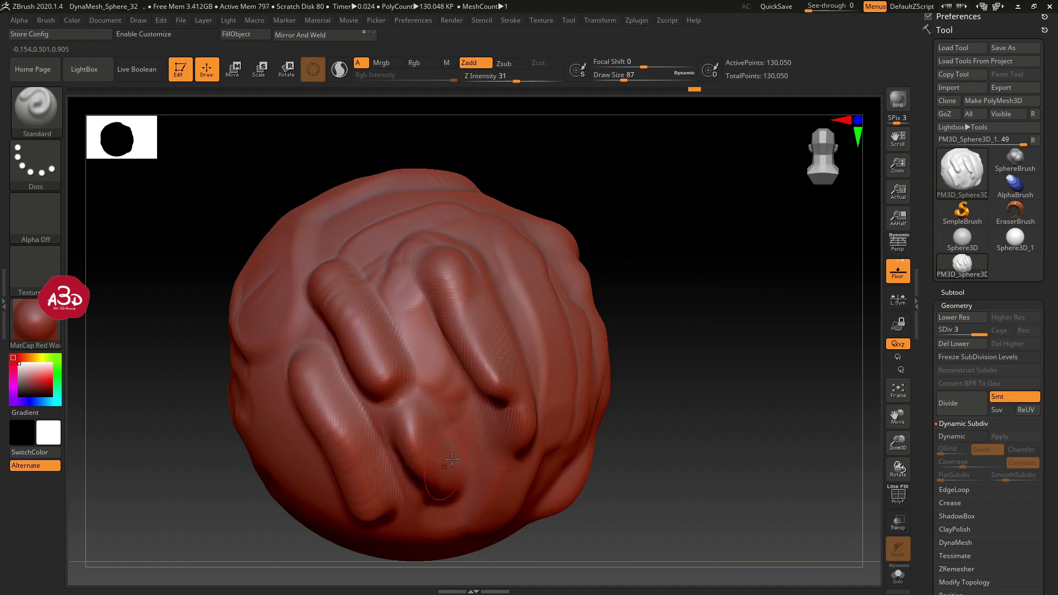
Step: At Z Intensity 16, deepen the valley between fingers and refine the fist's lower-left and right edges
right_click(642, 306)
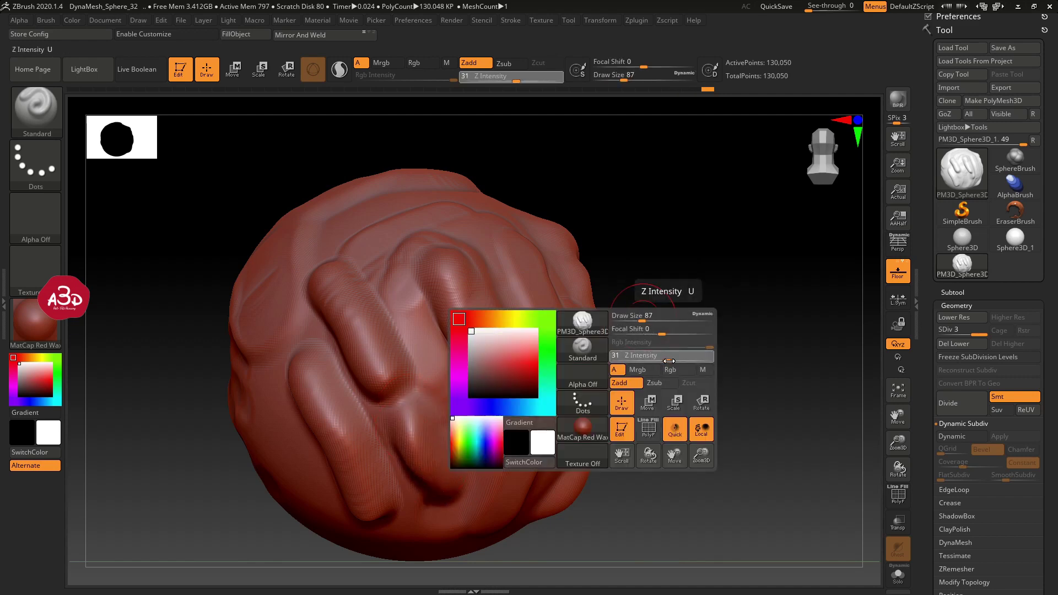
drag(668, 361, 658, 361)
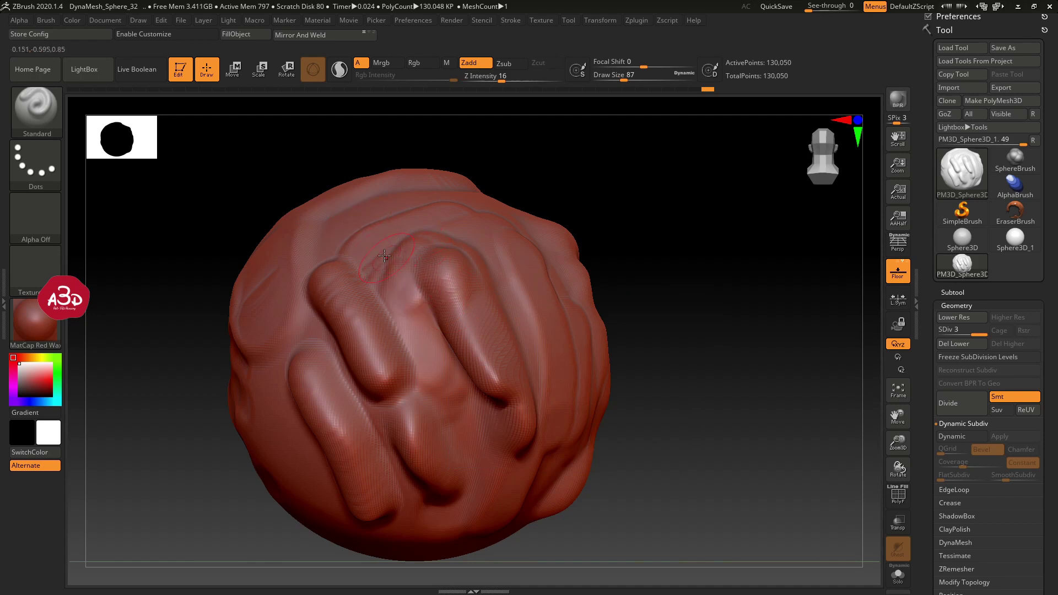
drag(386, 270, 421, 336)
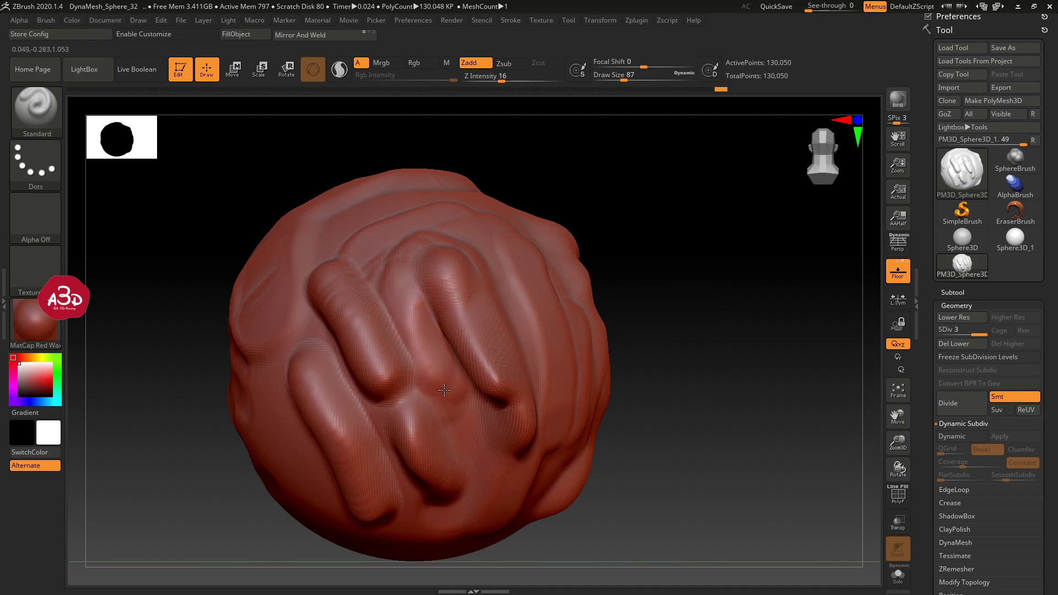
drag(286, 364, 298, 433)
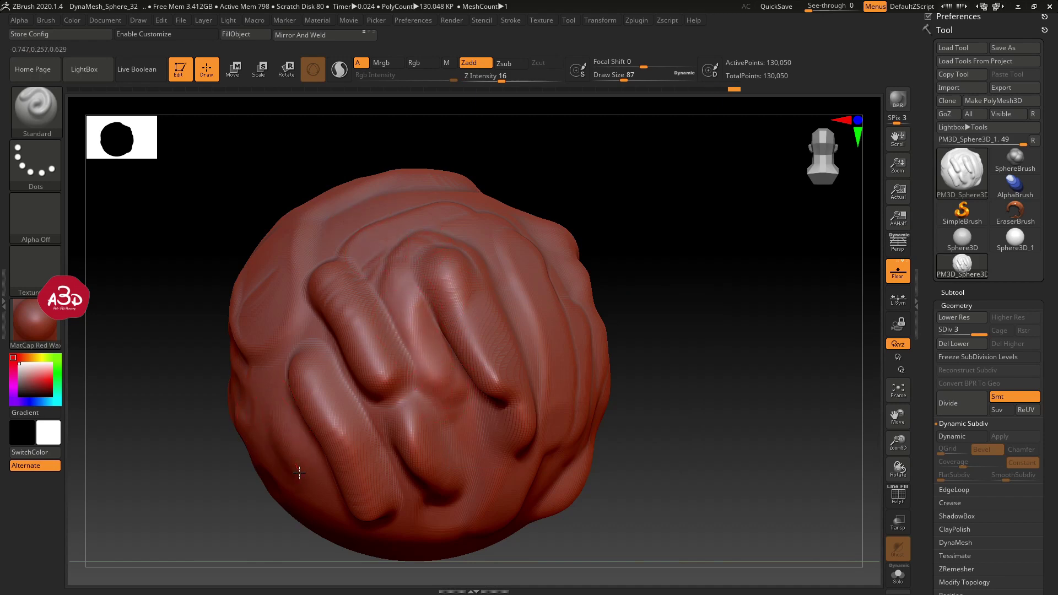
drag(299, 472, 301, 487)
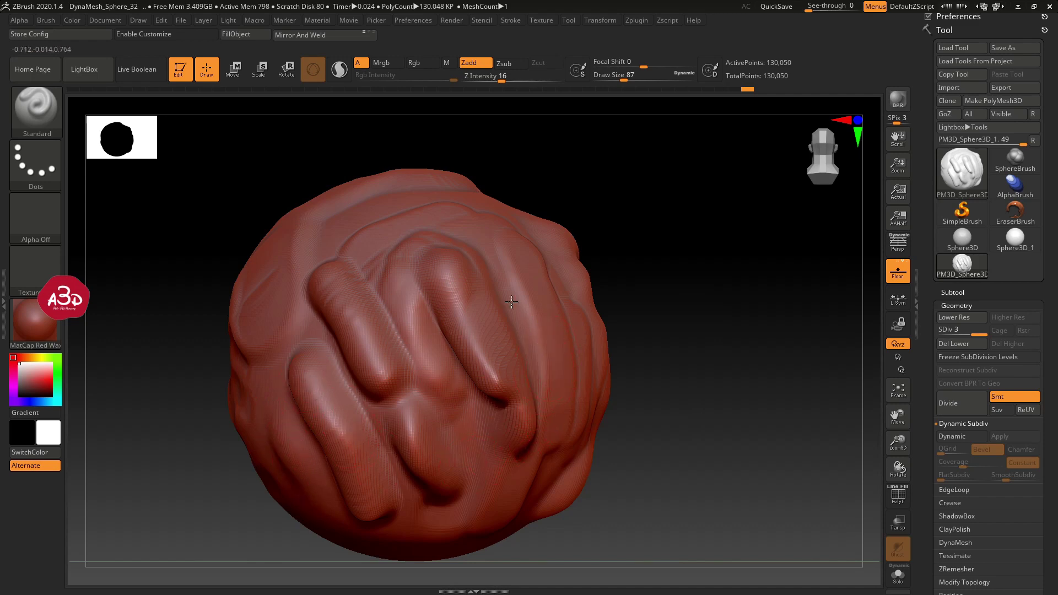
drag(512, 302, 535, 350)
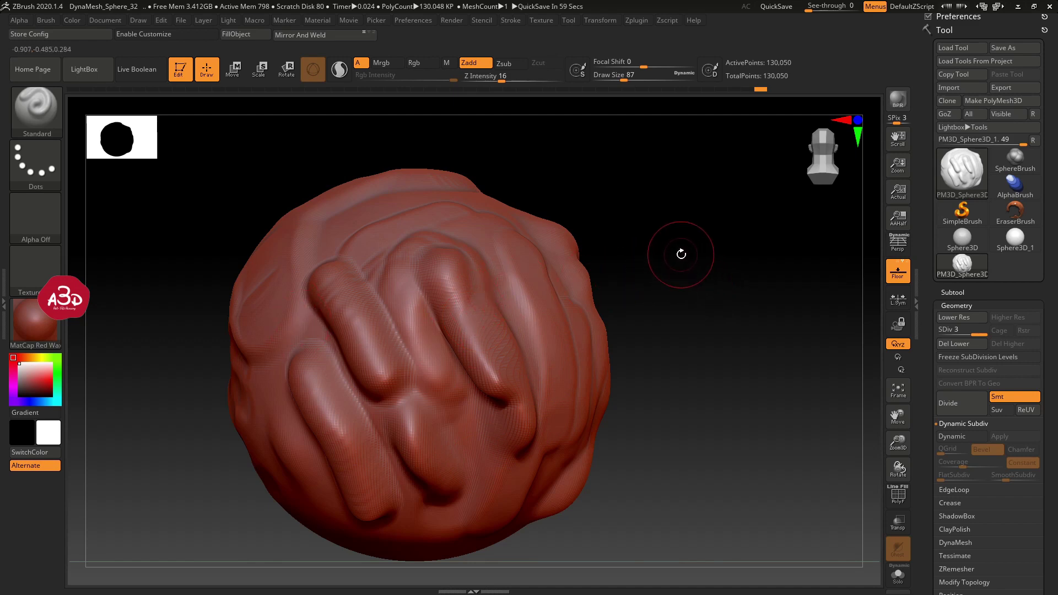
Step: Raise the Standard brush's Z Intensity to 20 and enlarge its Draw Size to 112
mouse_move(502, 81)
mouse_down()
mouse_move(514, 80)
mouse_move(505, 81)
mouse_up()
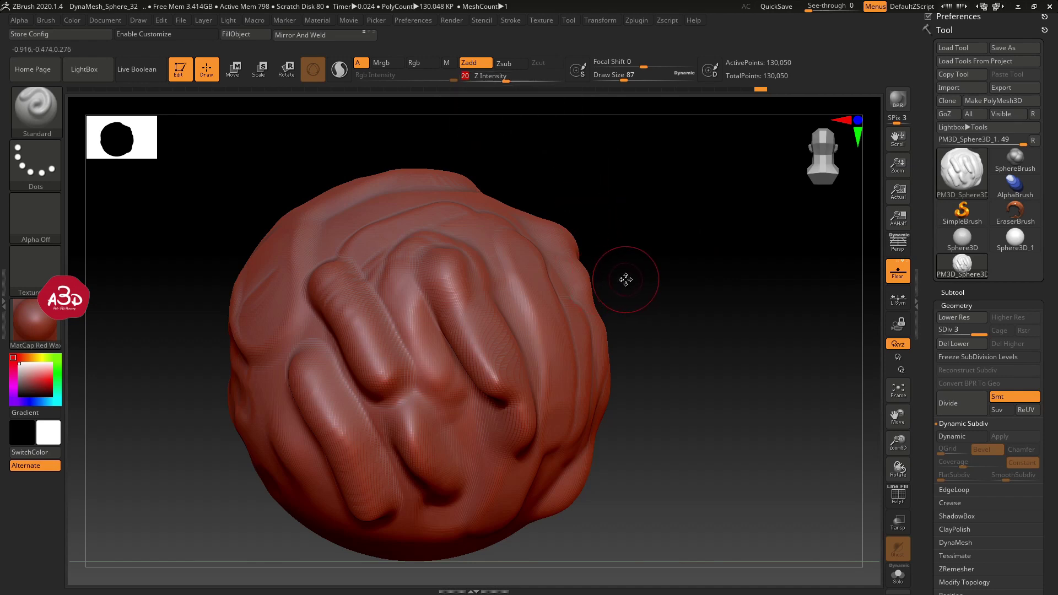
key(space)
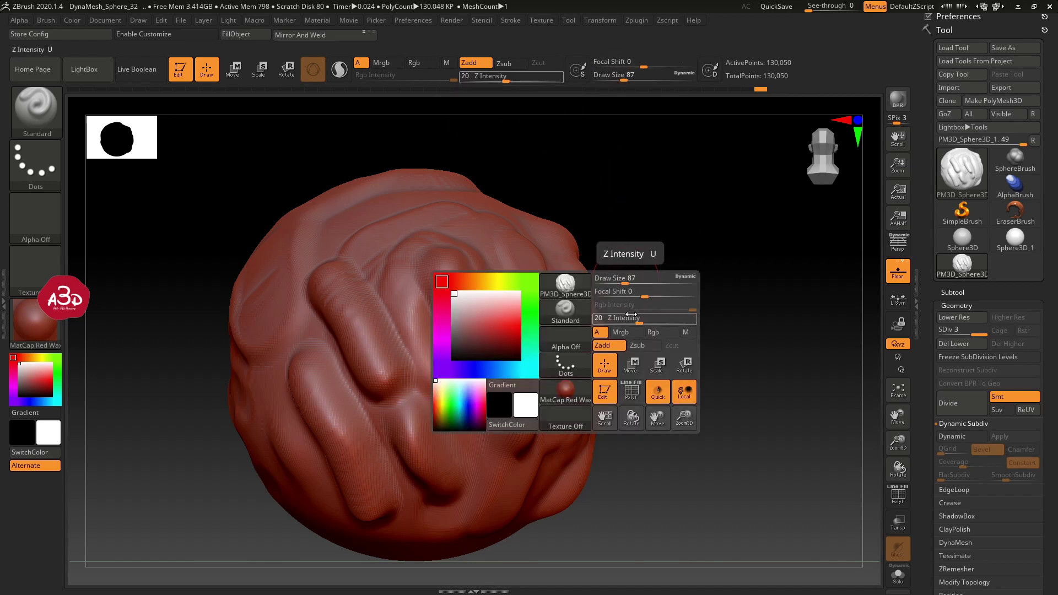
key(s)
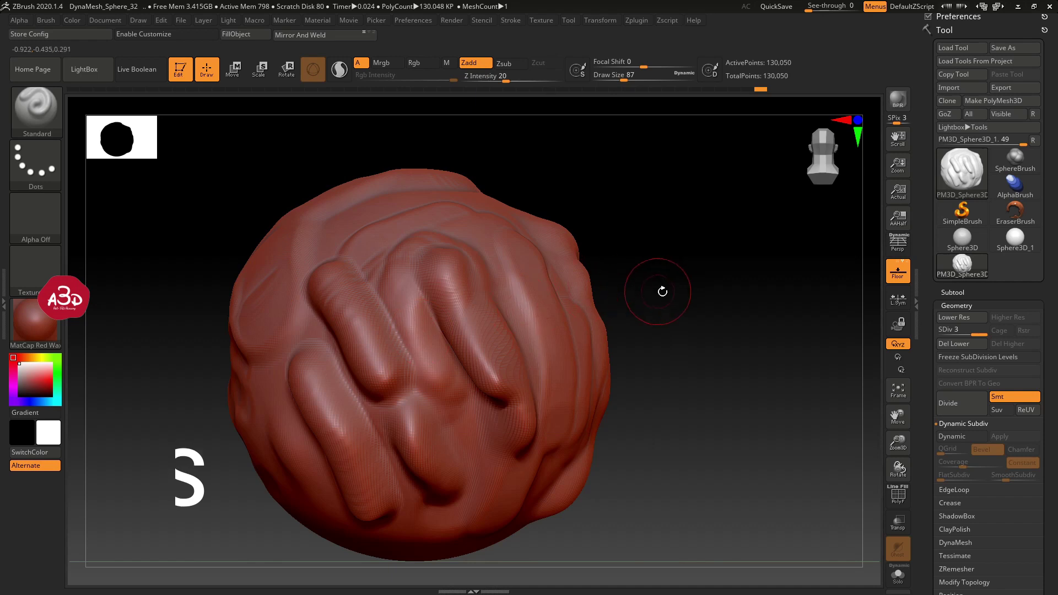
drag(704, 327, 712, 333)
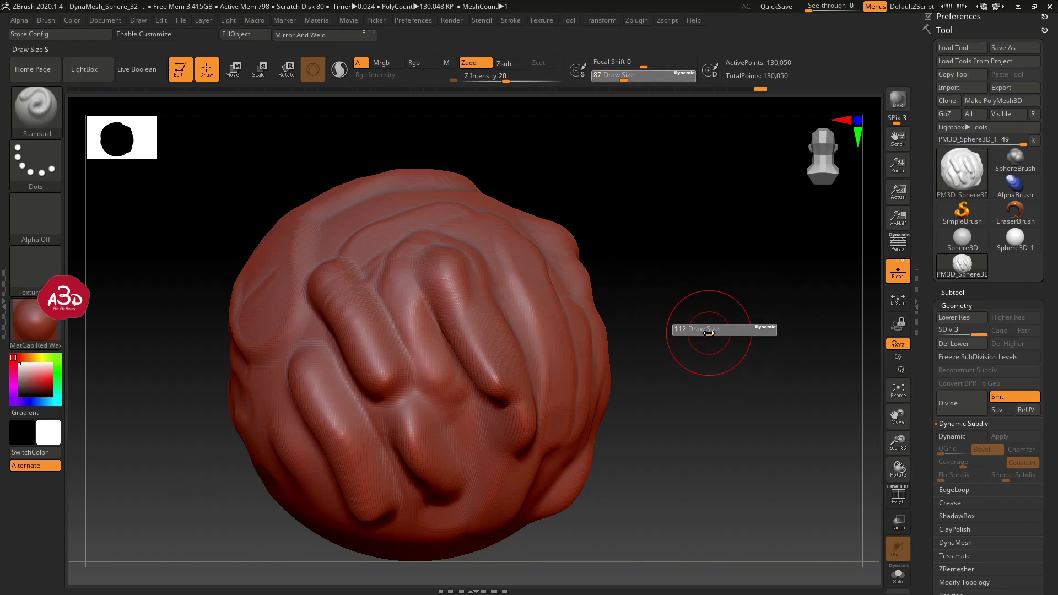